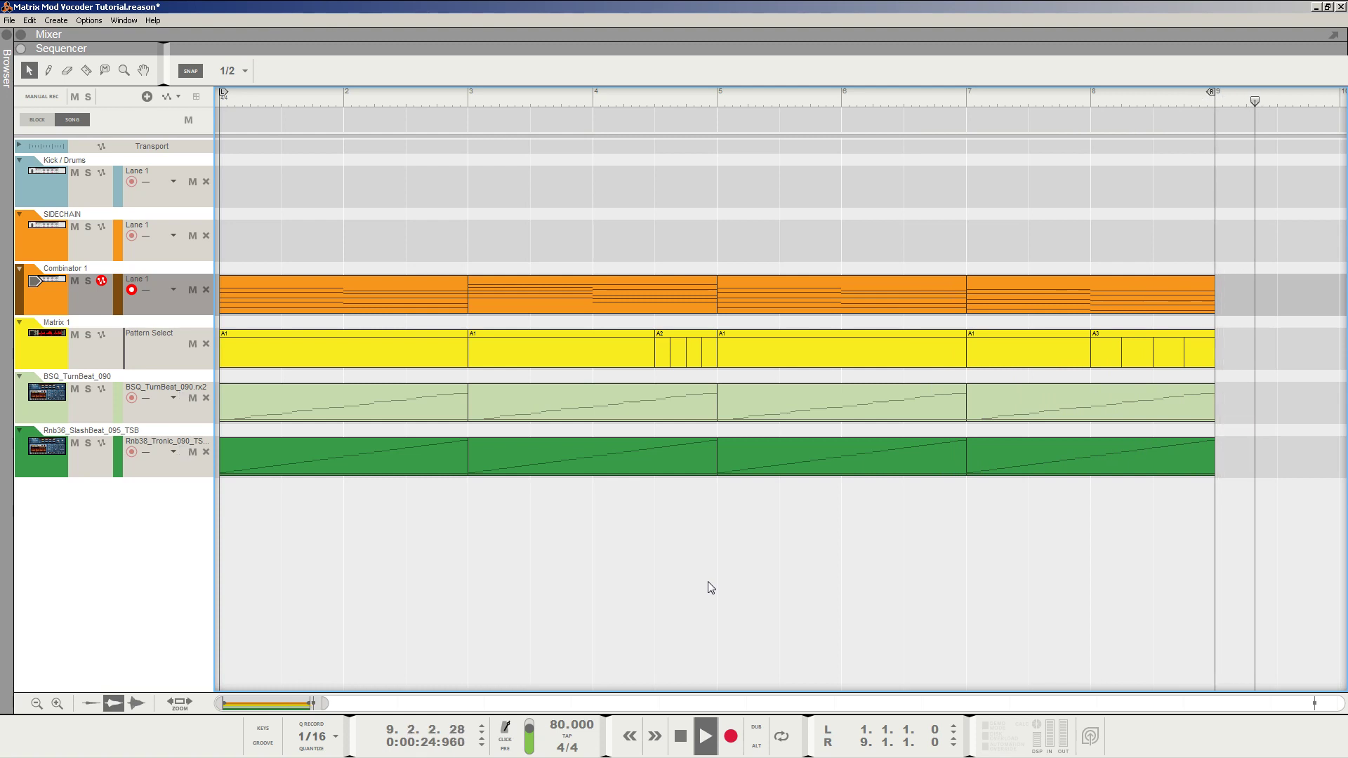
# - Stop playback of the finished tutorial song and switch to the Document 1 rack window
pyautogui.press('space')
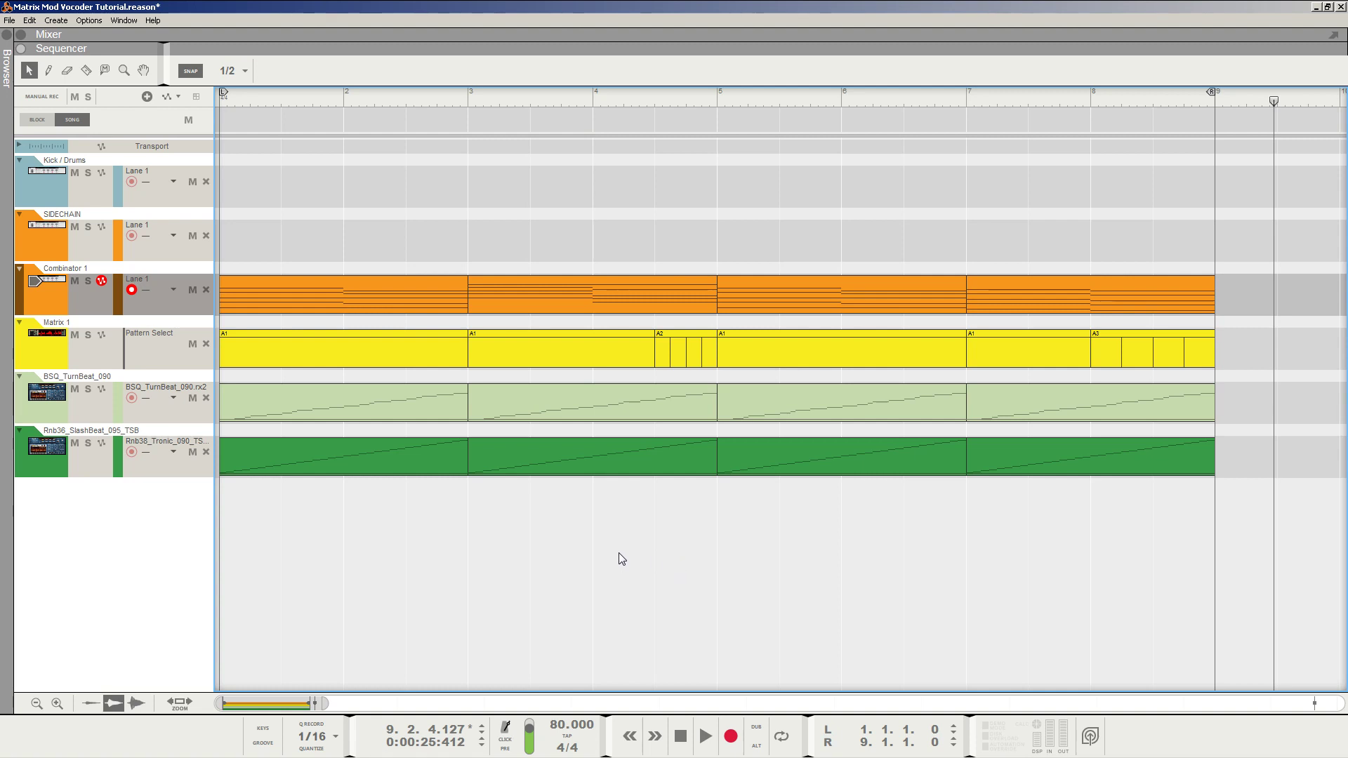
pyautogui.moveTo(179, 756)
pyautogui.click(130, 746)
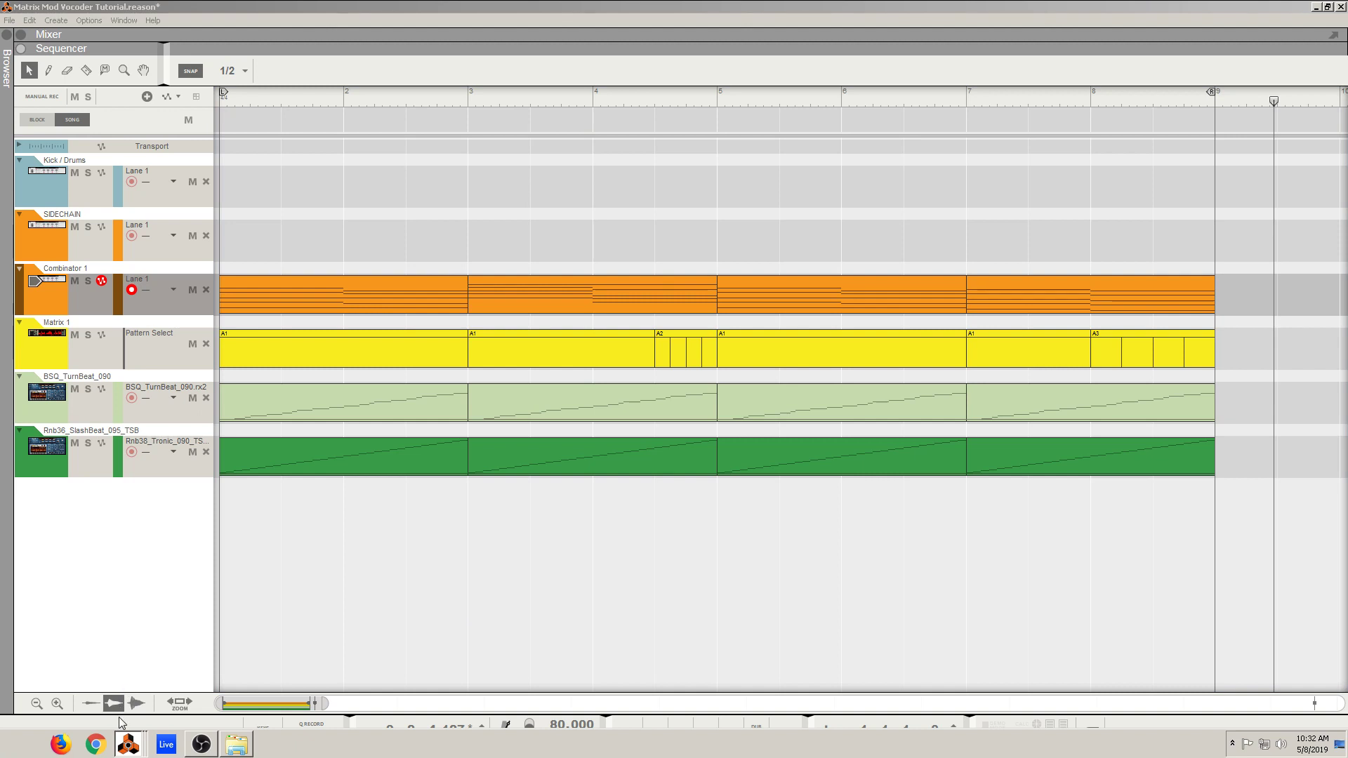
pyautogui.click(117, 704)
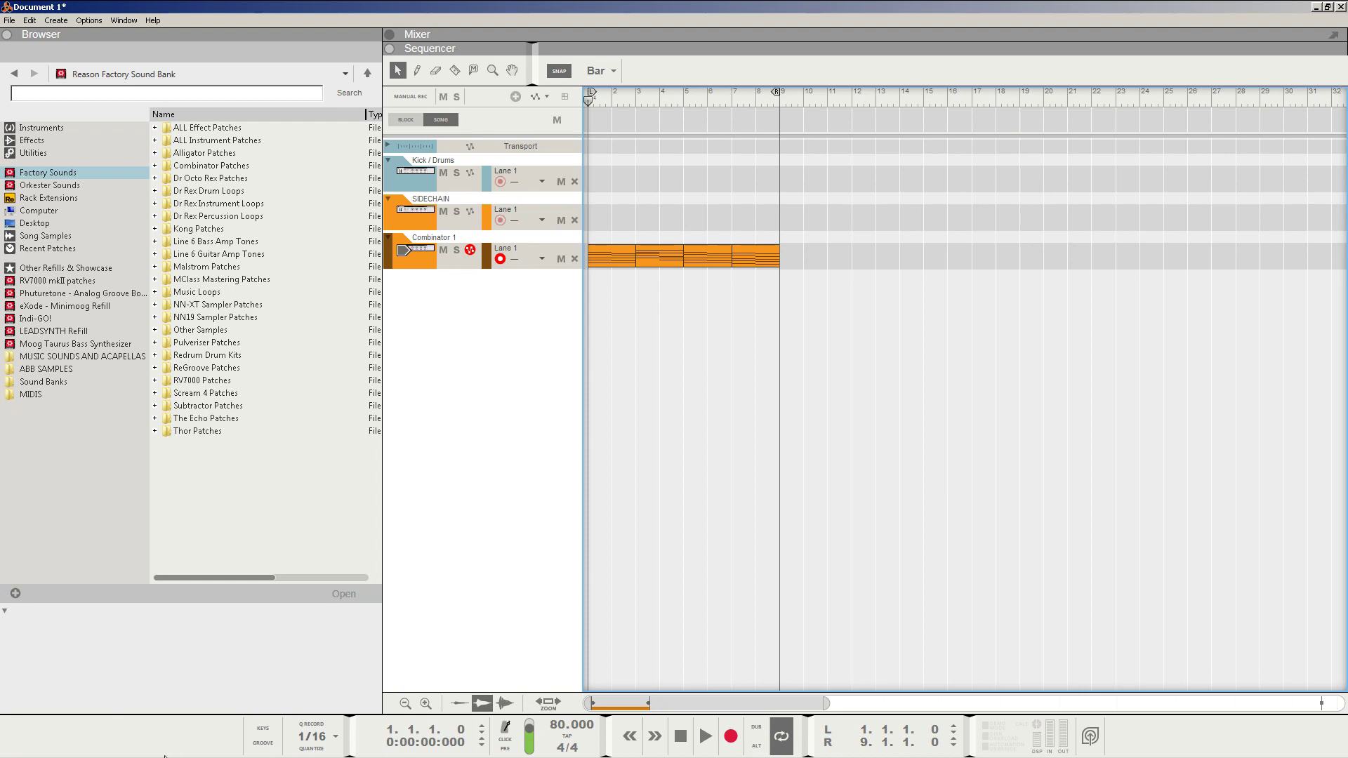
pyautogui.click(129, 748)
pyautogui.click(129, 720)
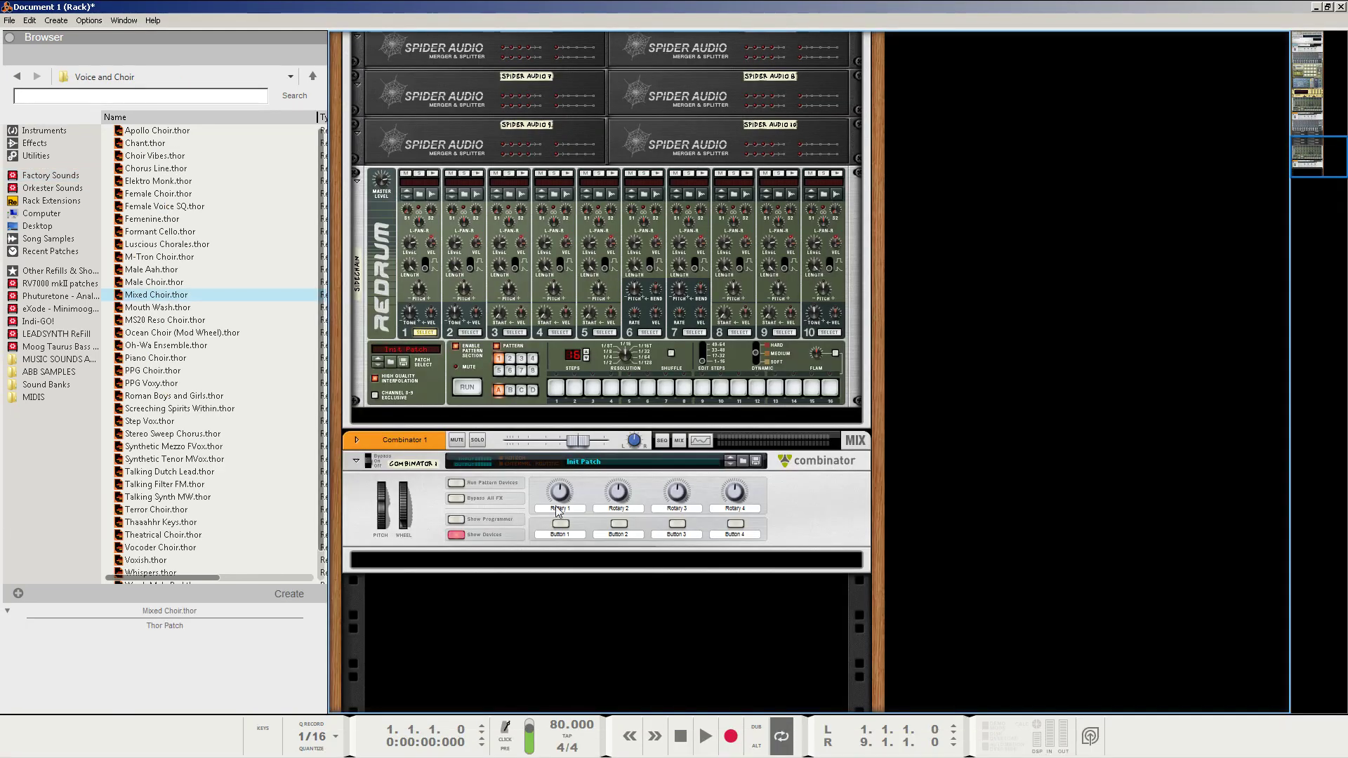
# - Create a Thor synthesizer inside Combinator 1
pyautogui.click(503, 565)
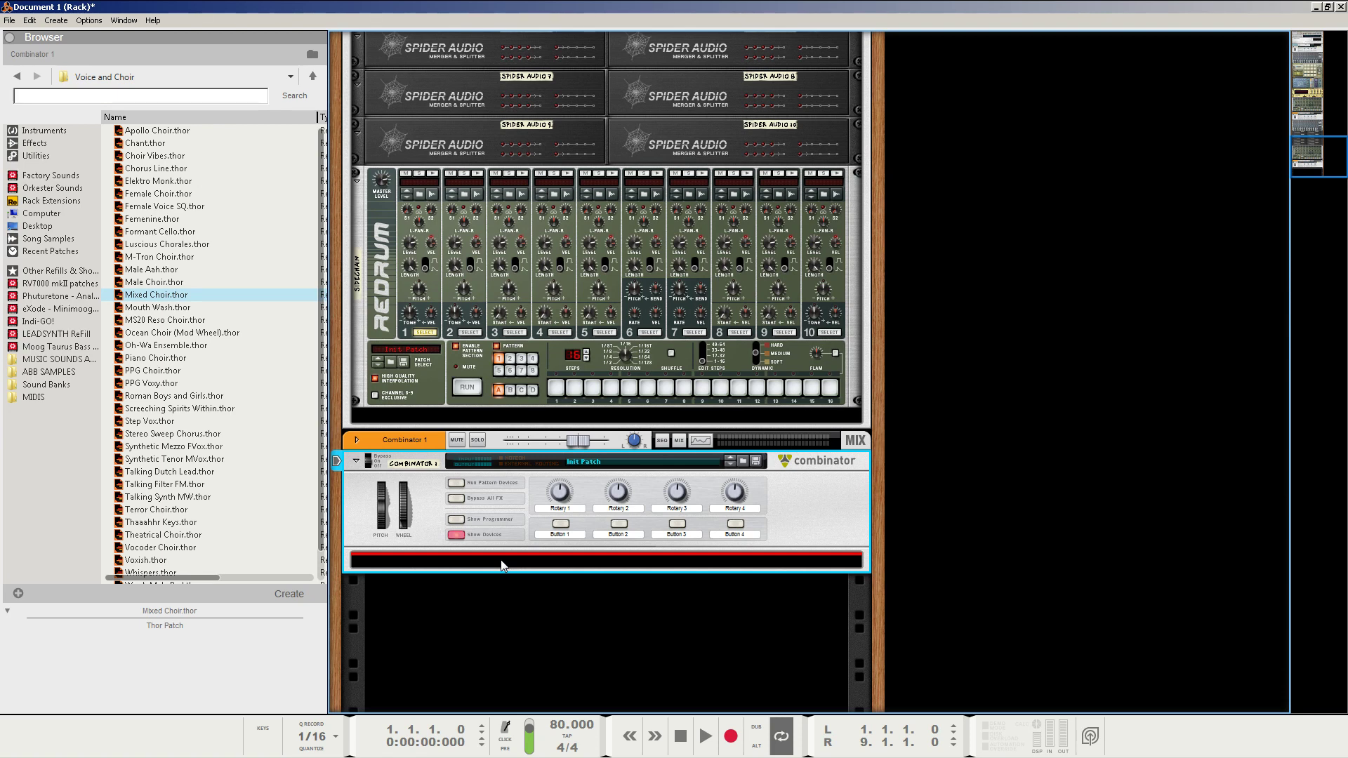
pyautogui.rightClick(502, 565)
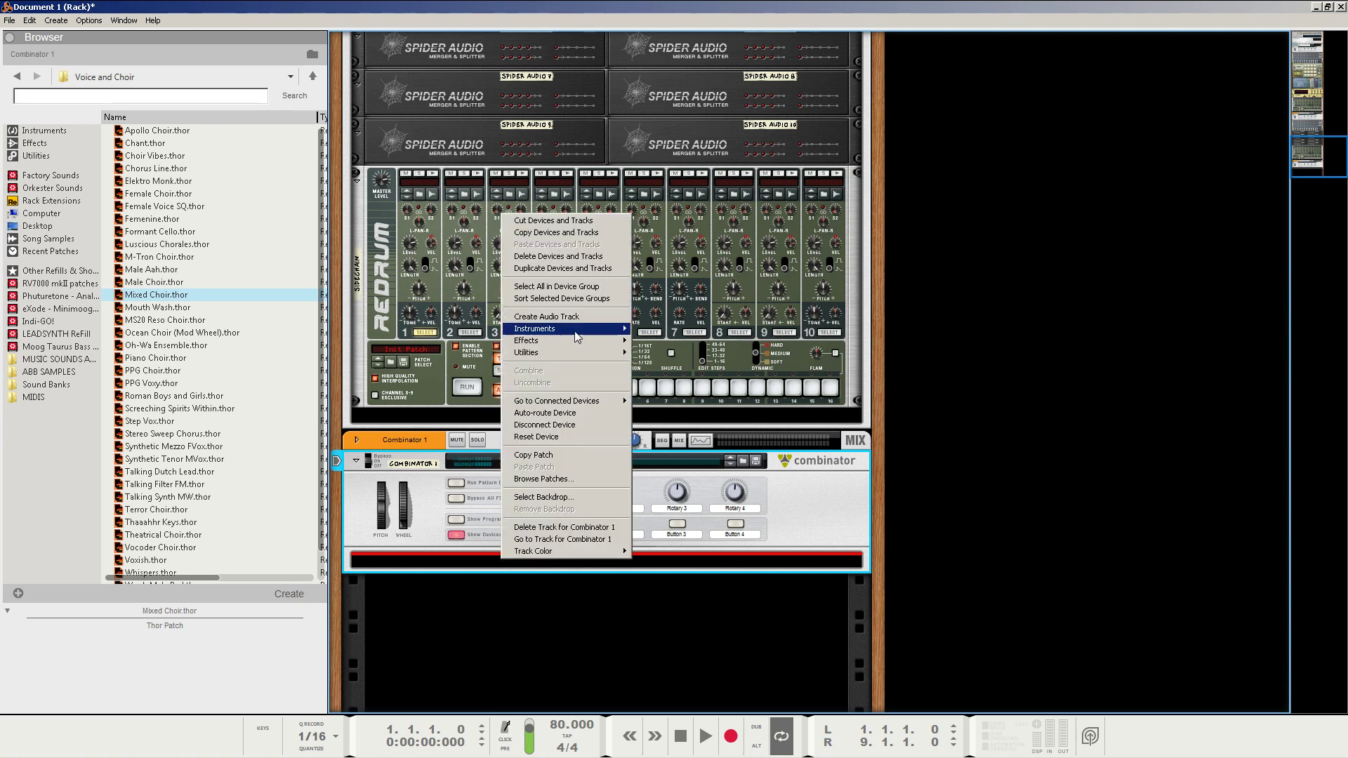
pyautogui.moveTo(576, 337)
pyautogui.click(685, 418)
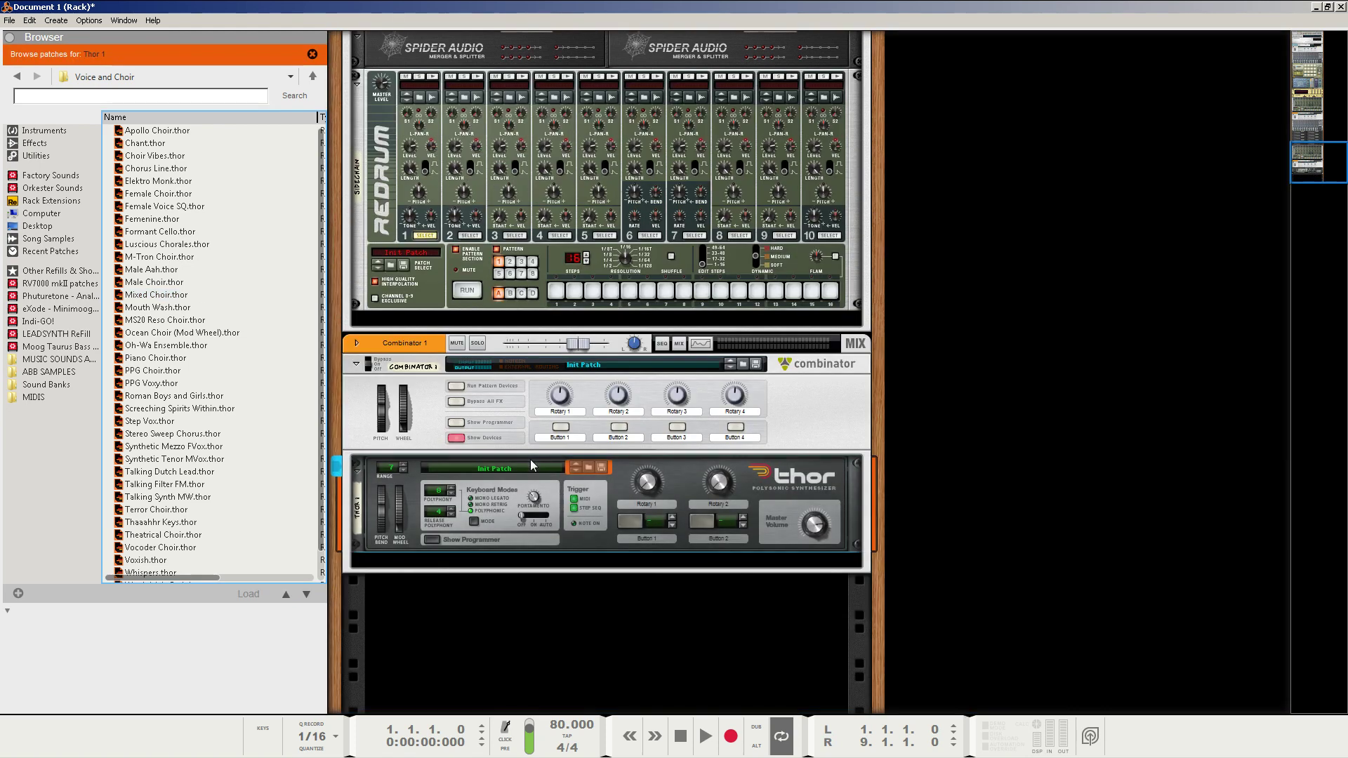
# - Expand Thor's programmer section, load the Mixed Choir patch into it and briefly audition the sequence
pyautogui.click(433, 540)
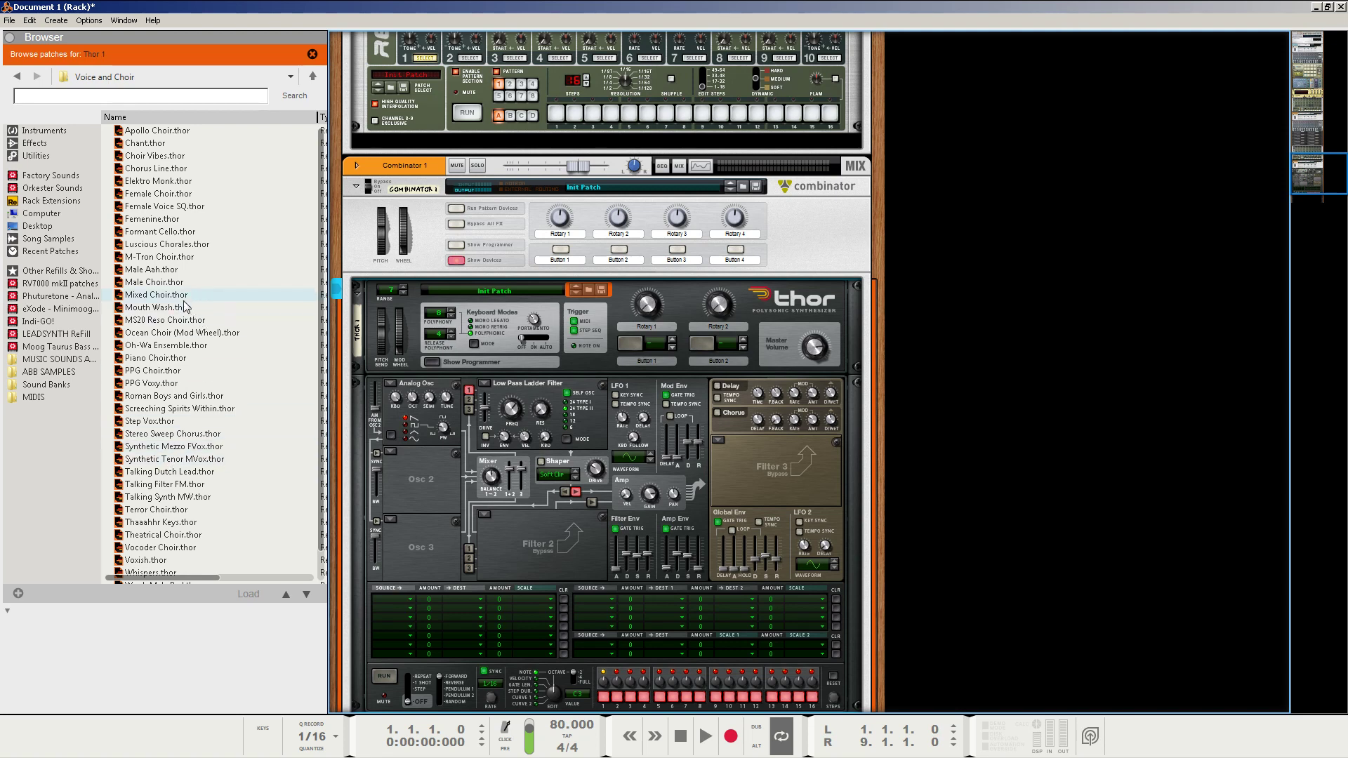
pyautogui.moveTo(151, 296); pyautogui.dragTo(448, 344)
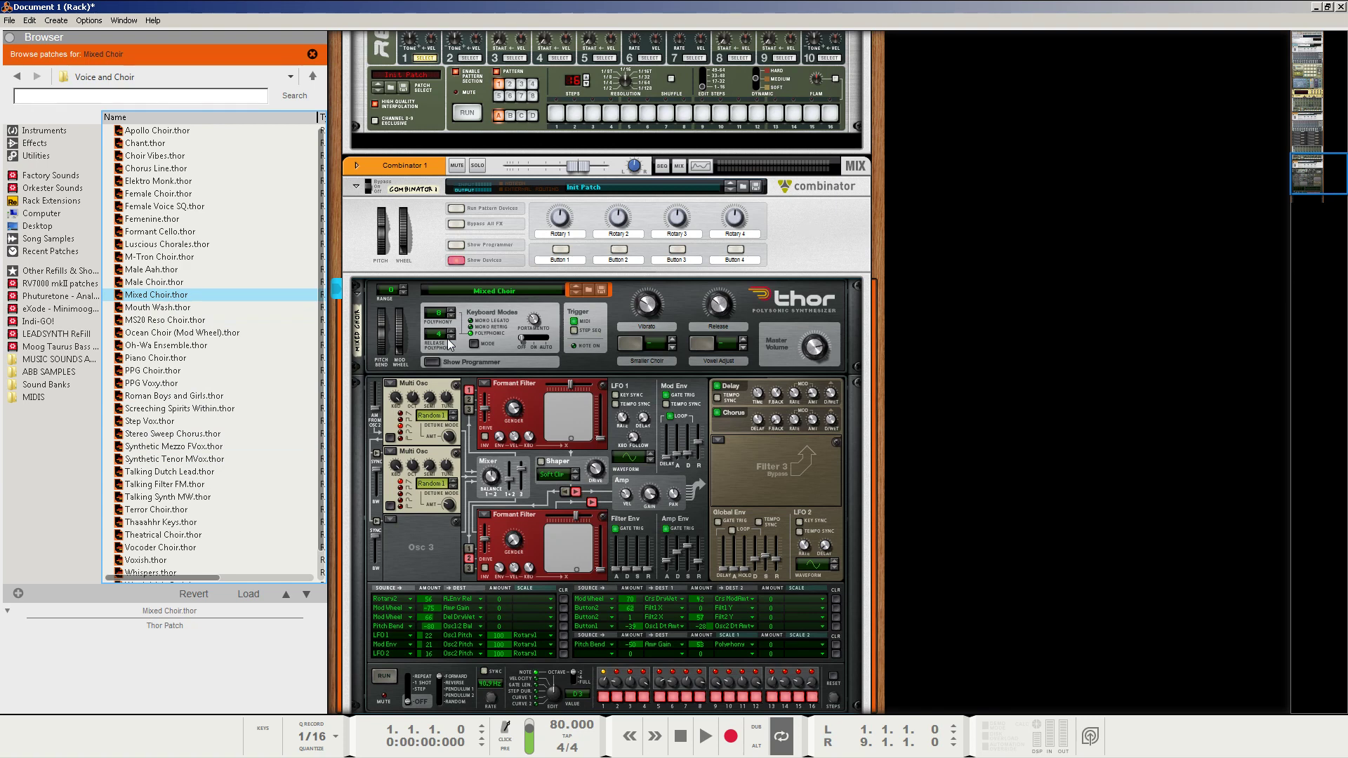
pyautogui.press('space')
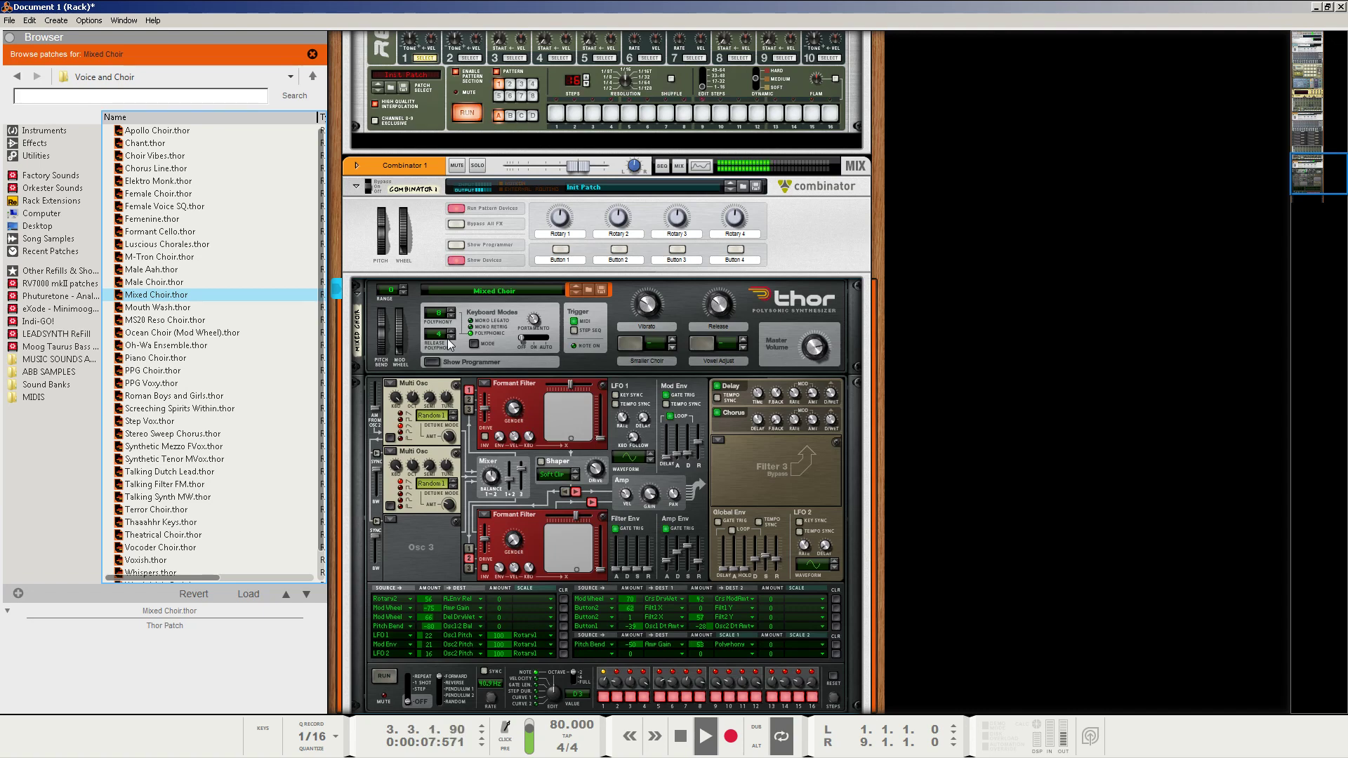
pyautogui.press('space')
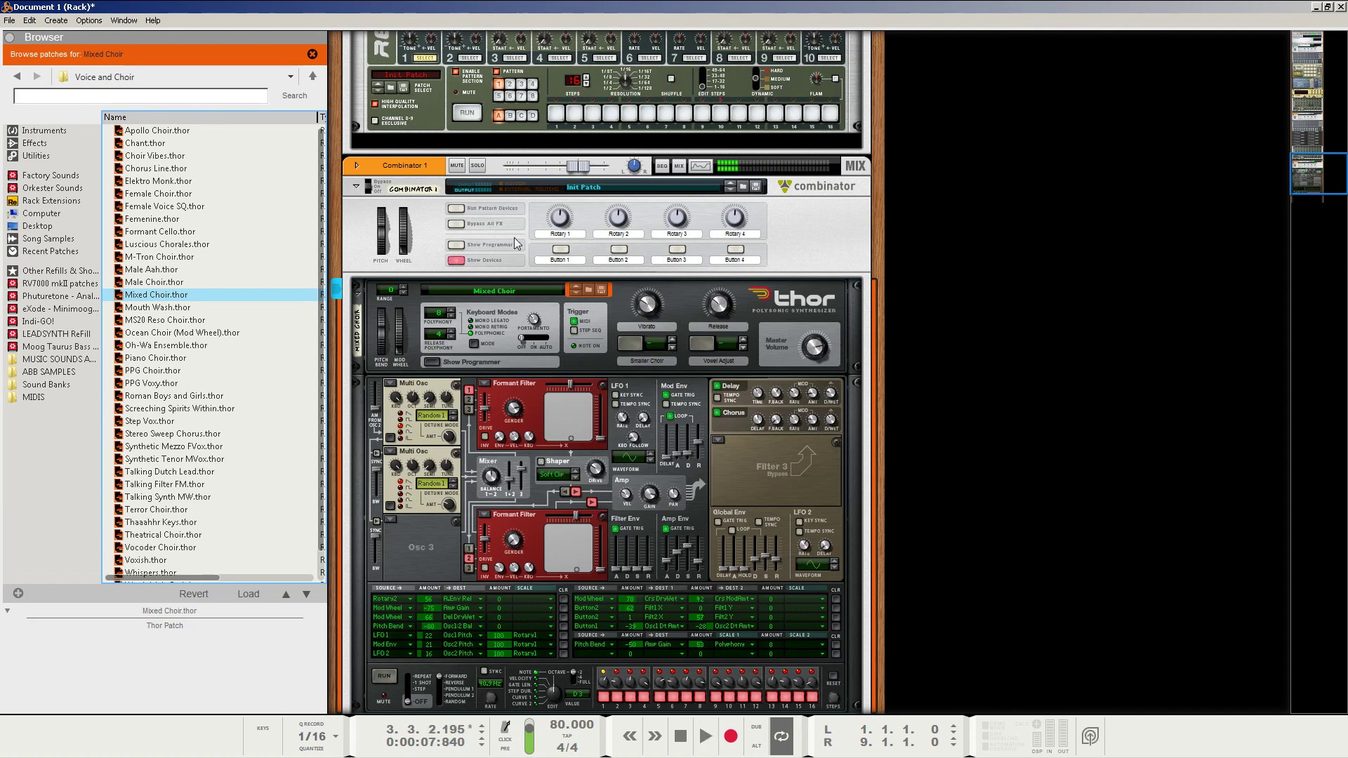
# - Add a BV512 Digital Vocoder below Thor in the Combinator and check its cabling on the rear of the rack
pyautogui.scroll(-3, 418, 544)
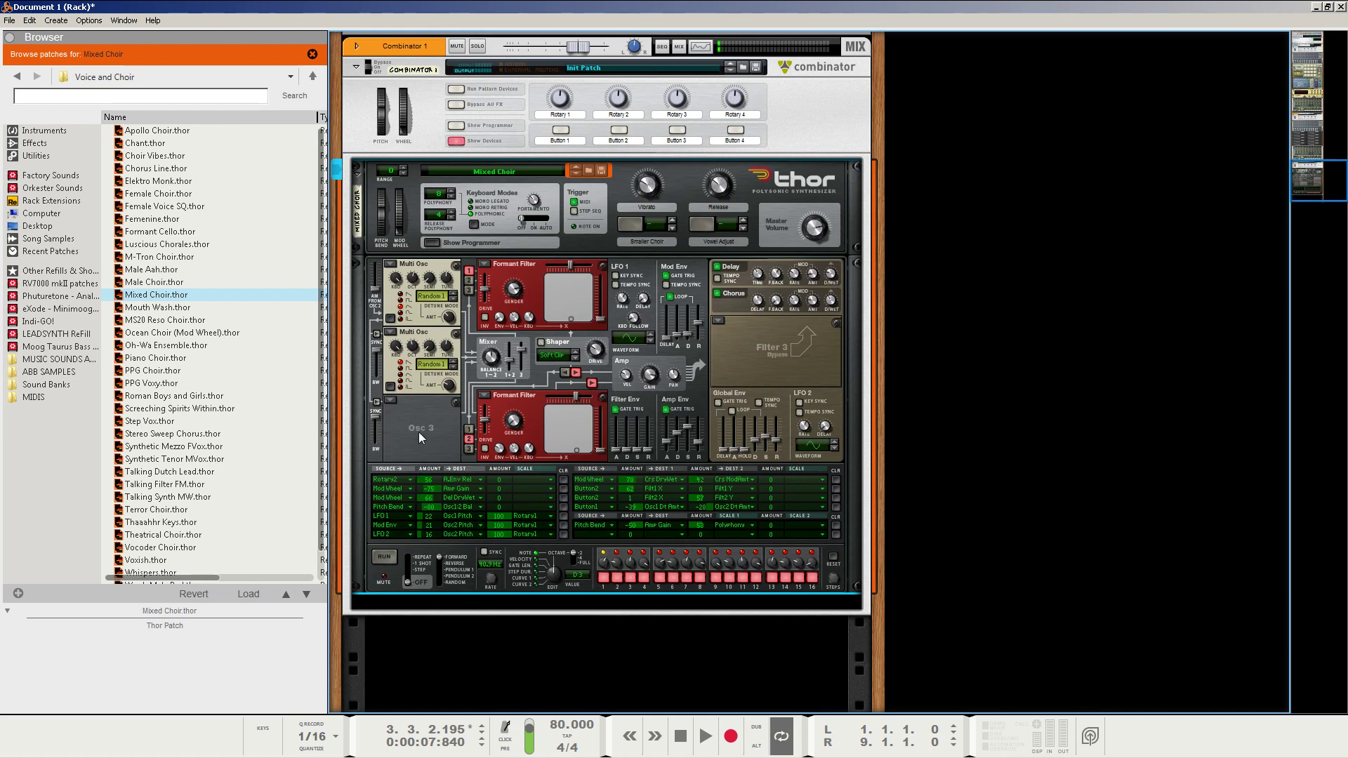
pyautogui.rightClick(418, 432)
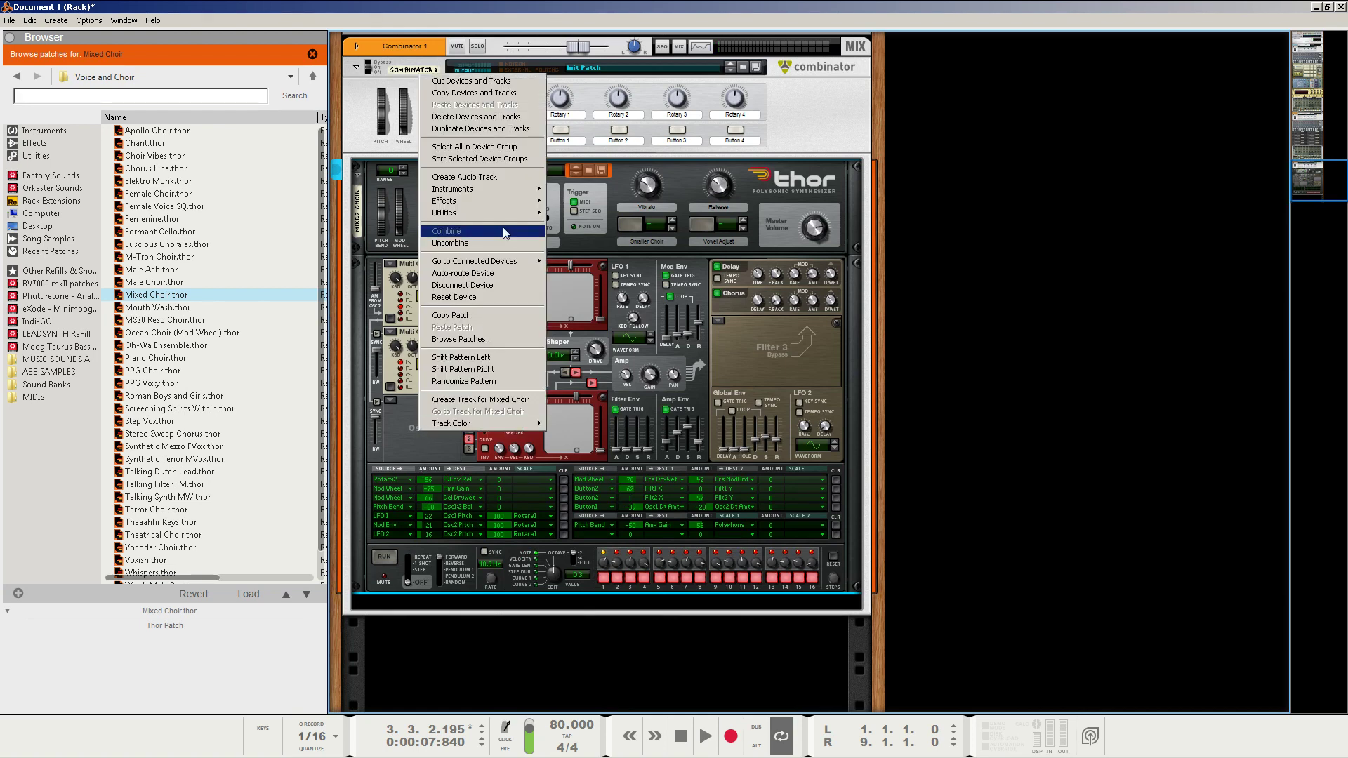
pyautogui.moveTo(504, 217)
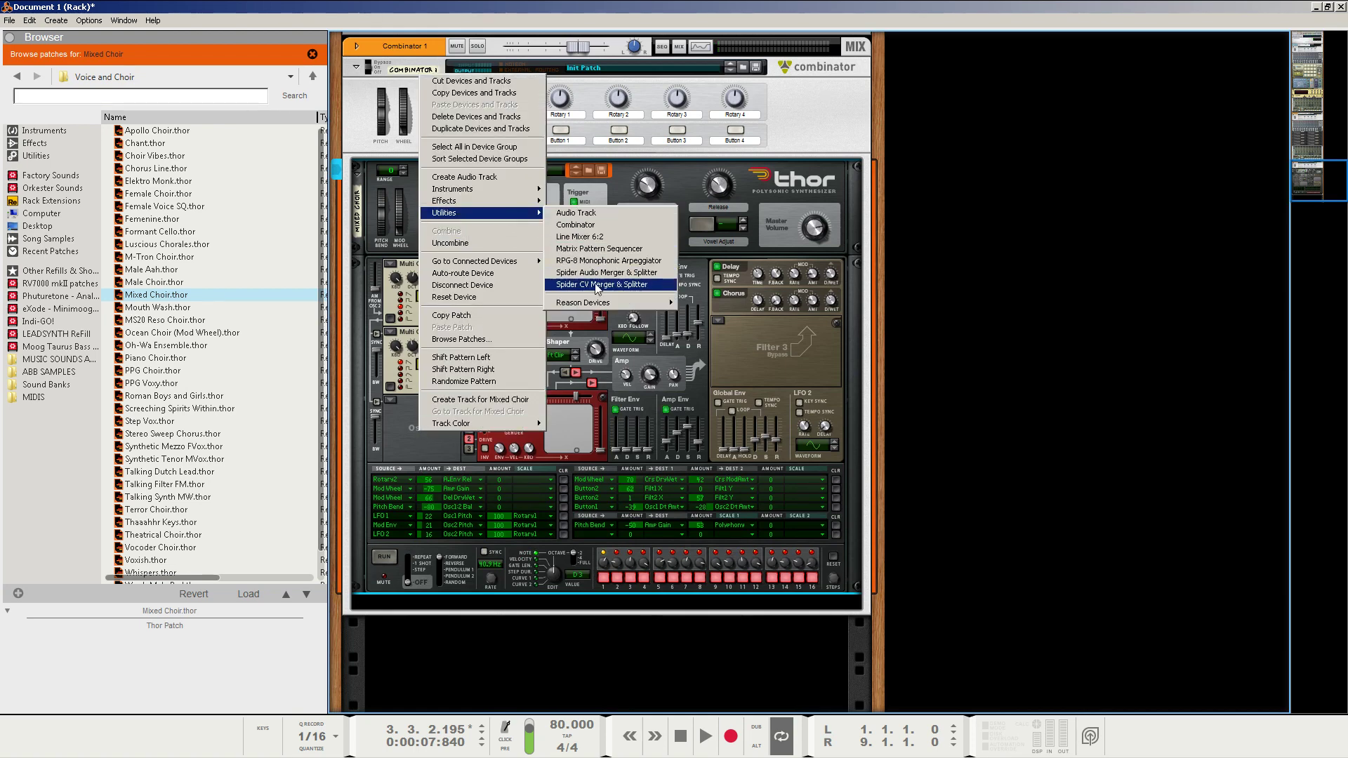
pyautogui.moveTo(597, 302)
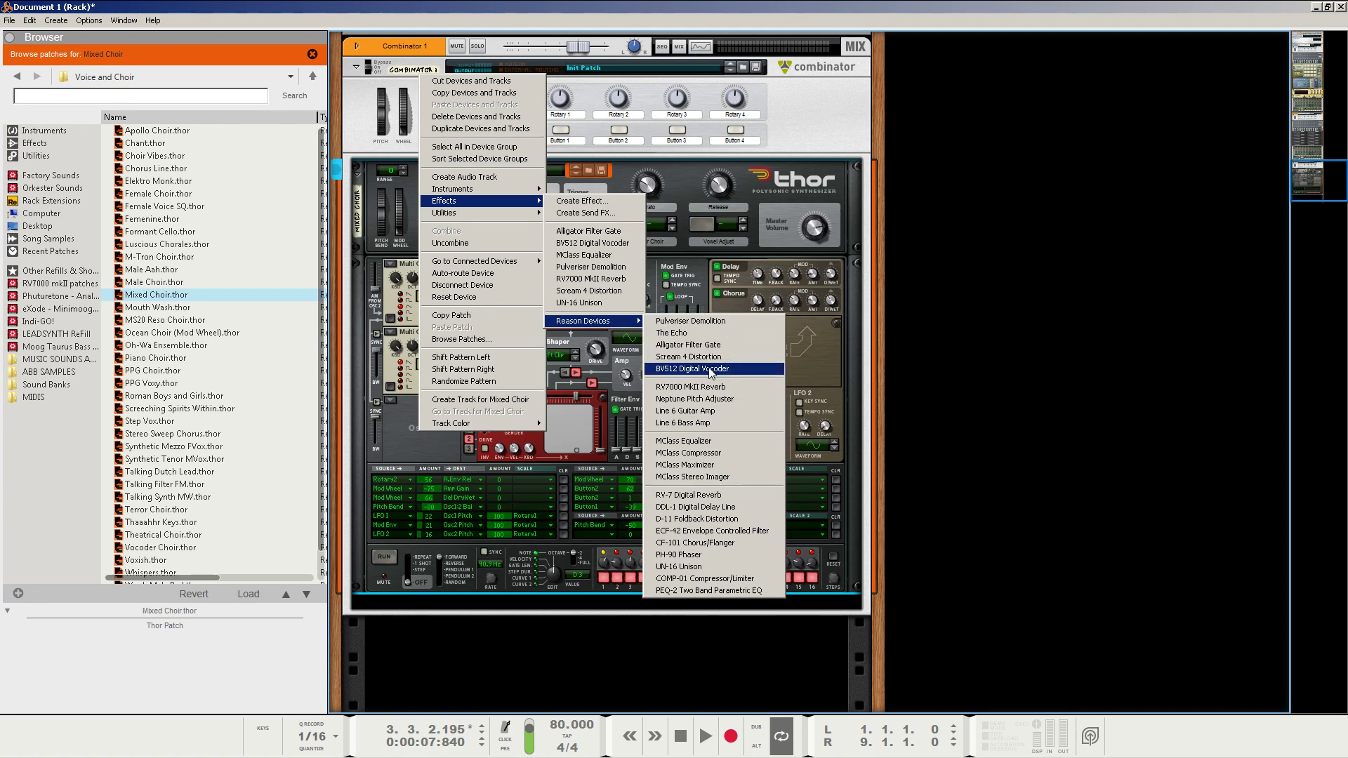
pyautogui.click(711, 371)
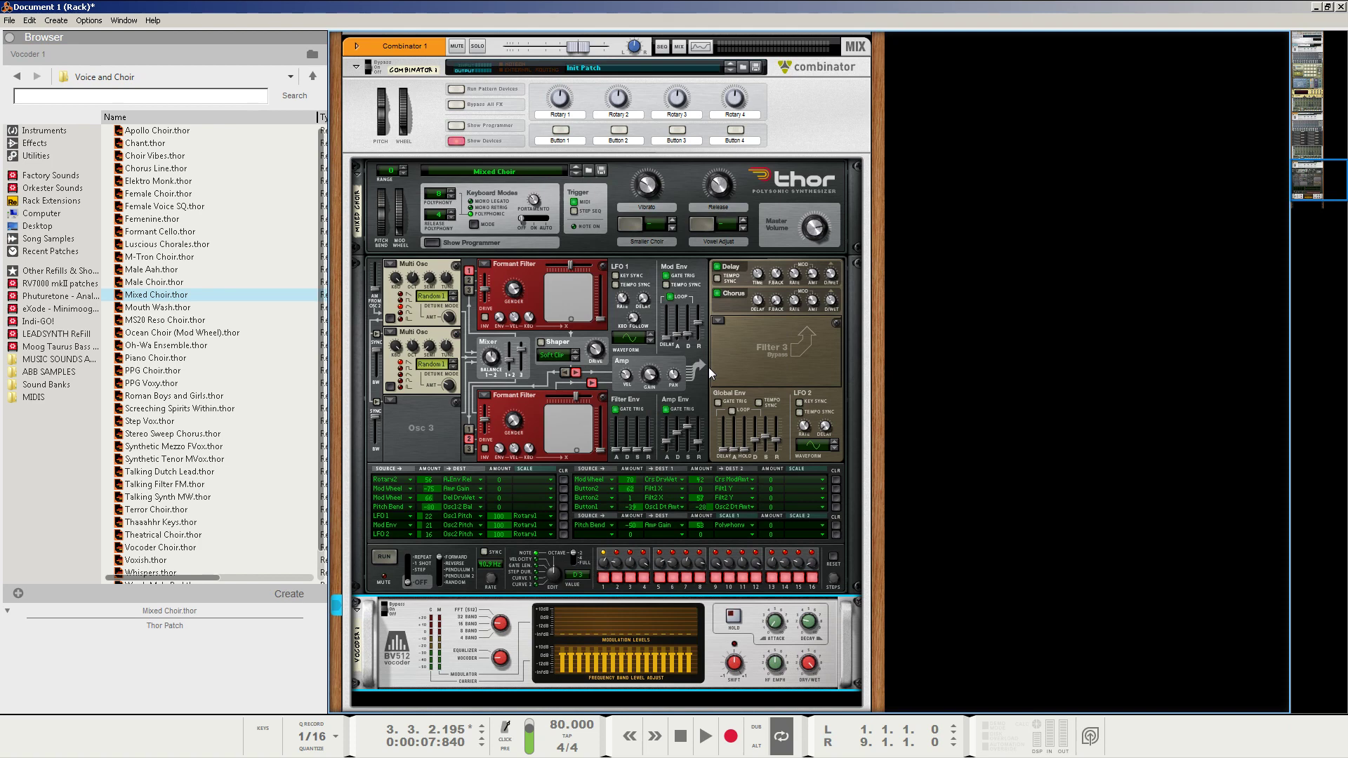
pyautogui.press('Tab')
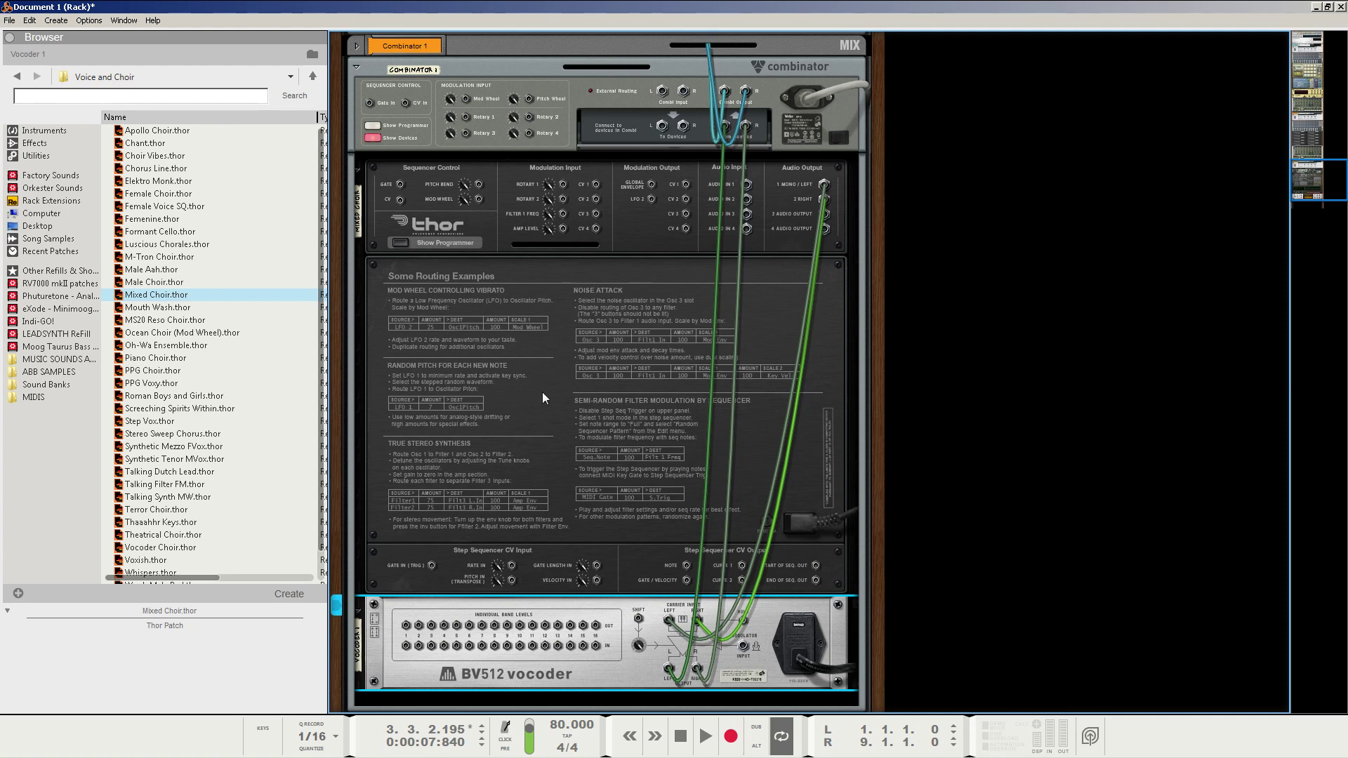
pyautogui.scroll(-3, 542, 392)
pyautogui.press('Tab')
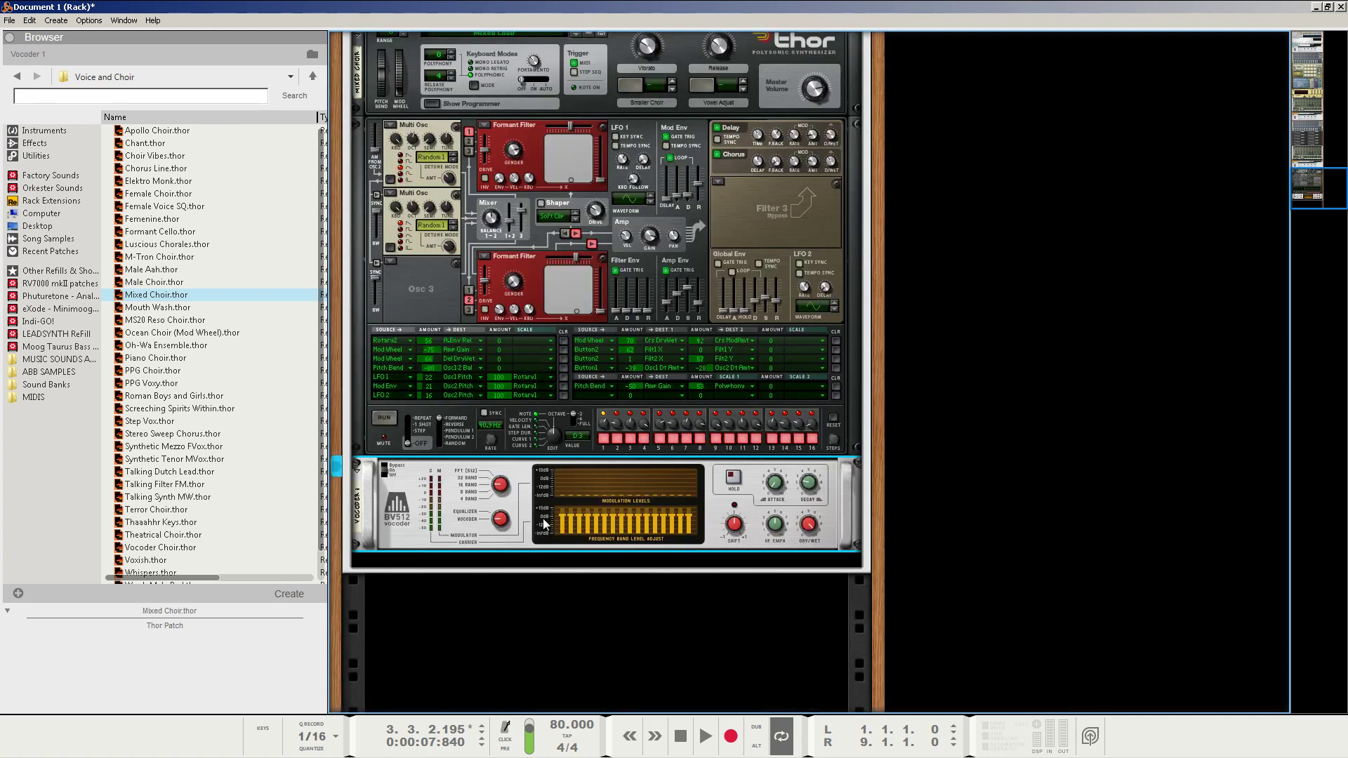
# - Switch the BV512 vocoder to 4-band mode while the song plays, and return playback to the start
pyautogui.click(681, 737)
pyautogui.press('space')
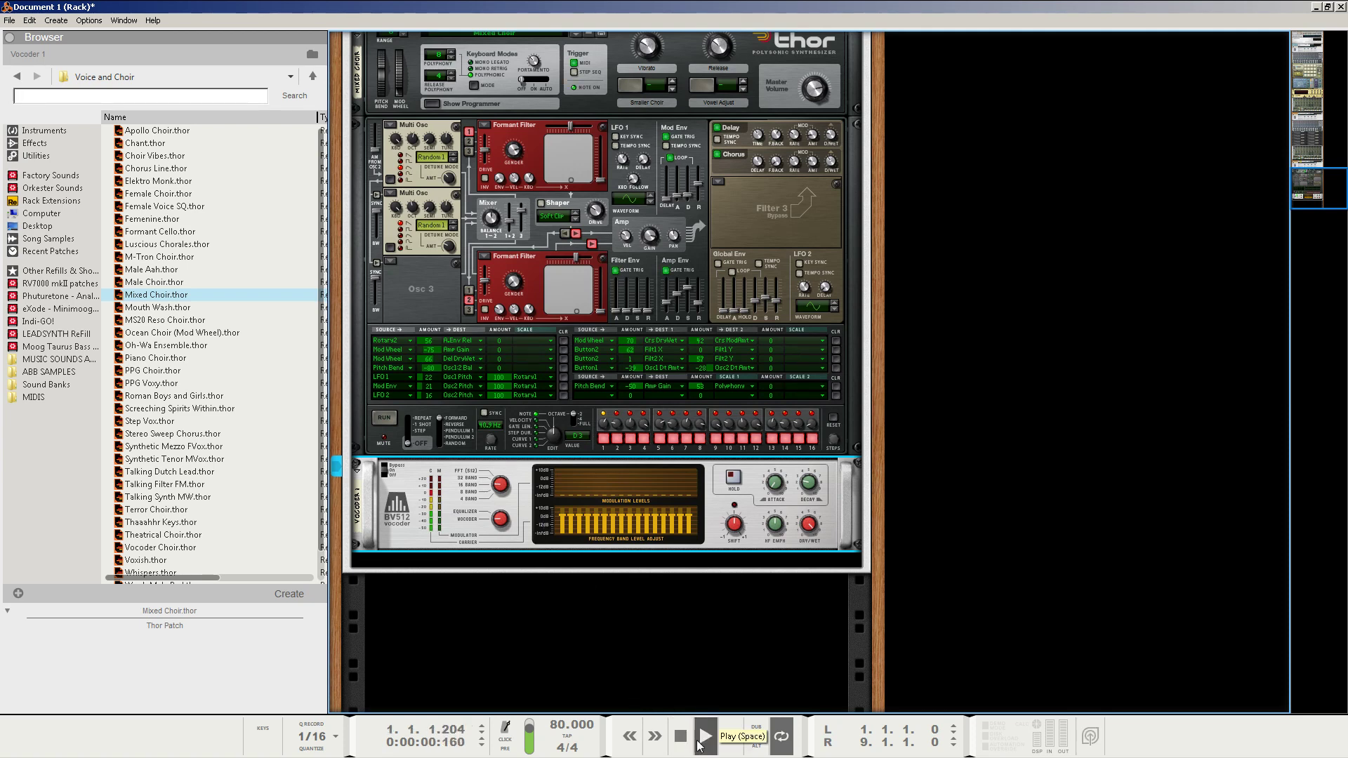
pyautogui.doubleClick(679, 737)
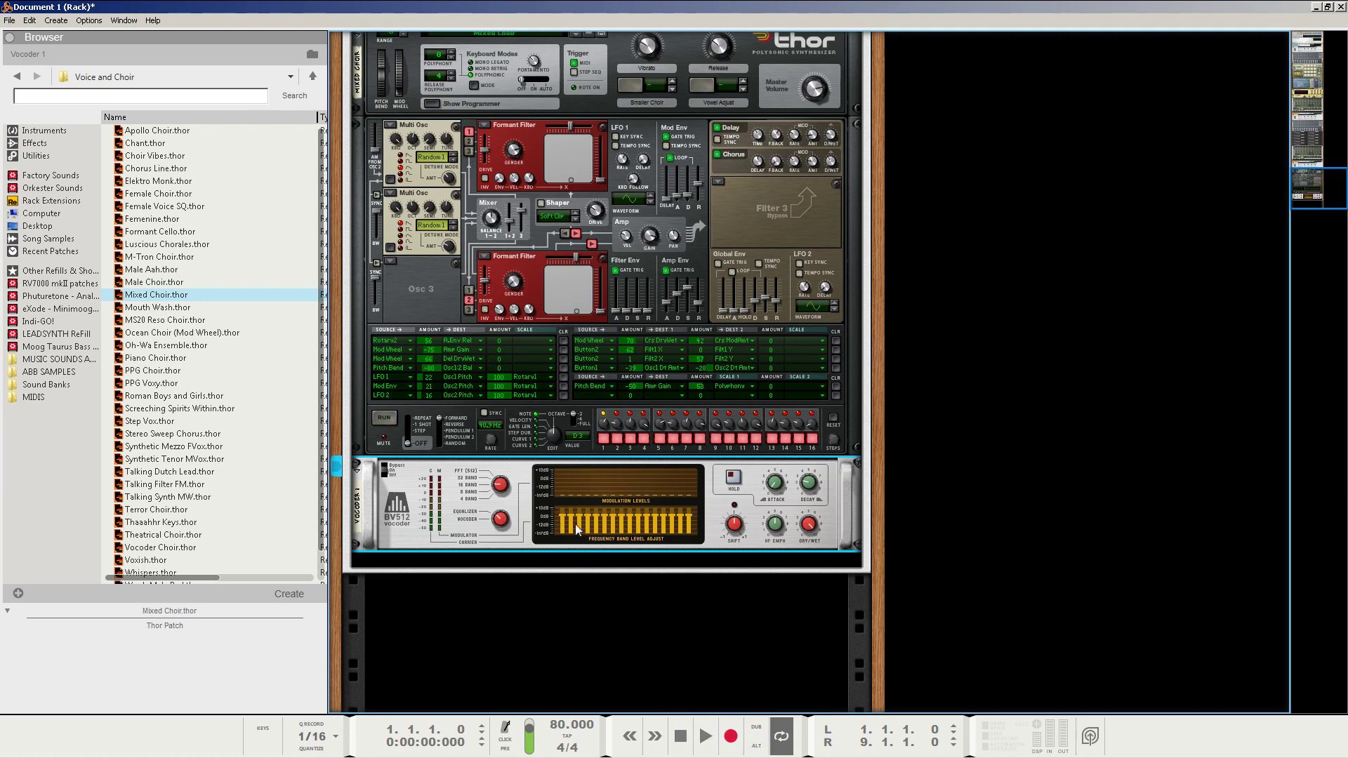
pyautogui.click(703, 745)
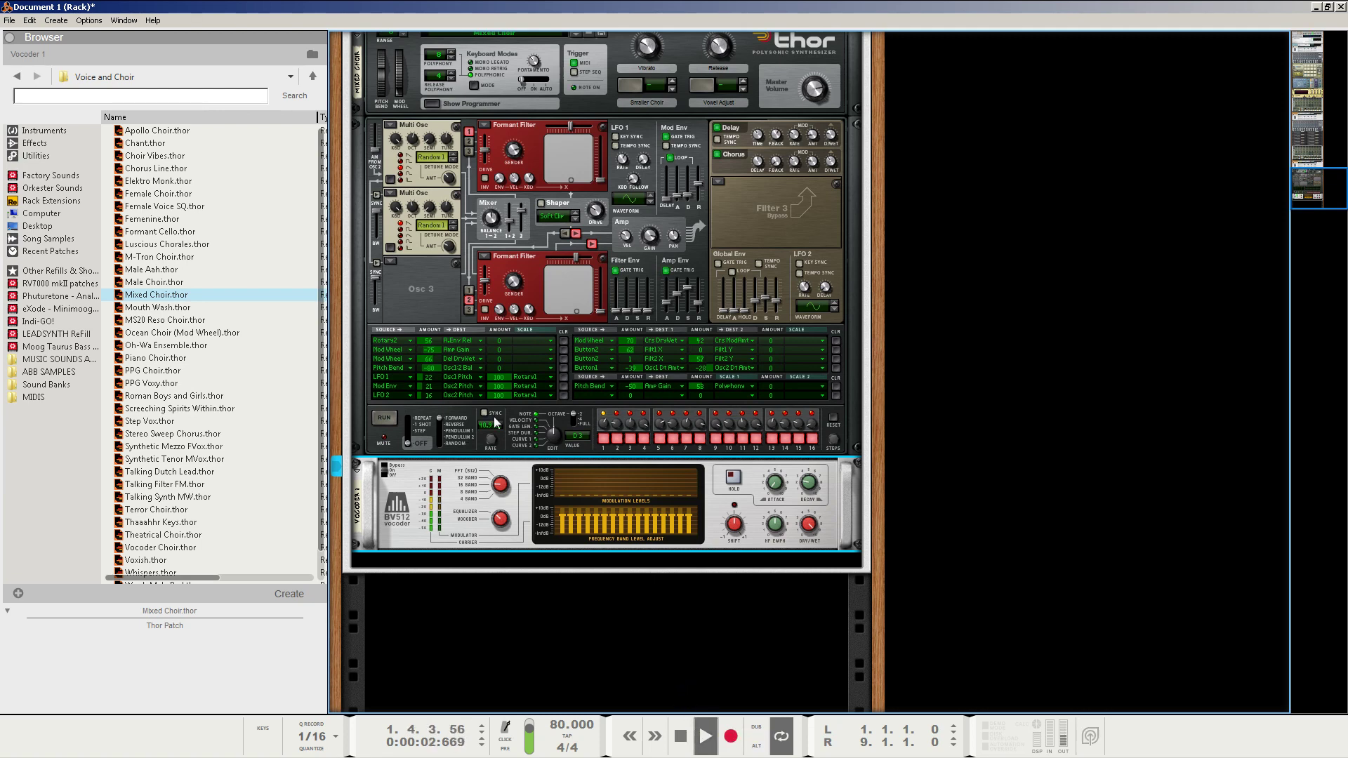
pyautogui.moveTo(499, 486); pyautogui.dragTo(499, 503)
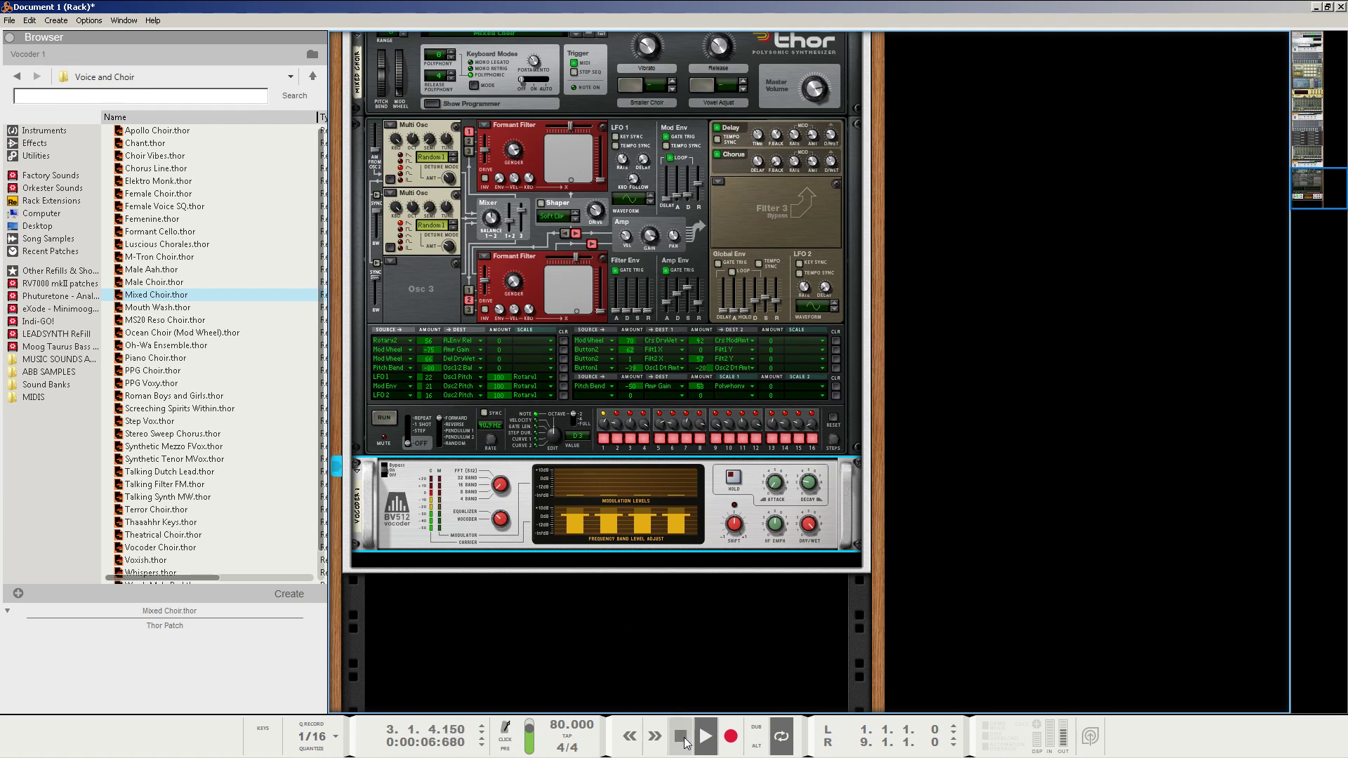
pyautogui.click(687, 737)
pyautogui.click(687, 738)
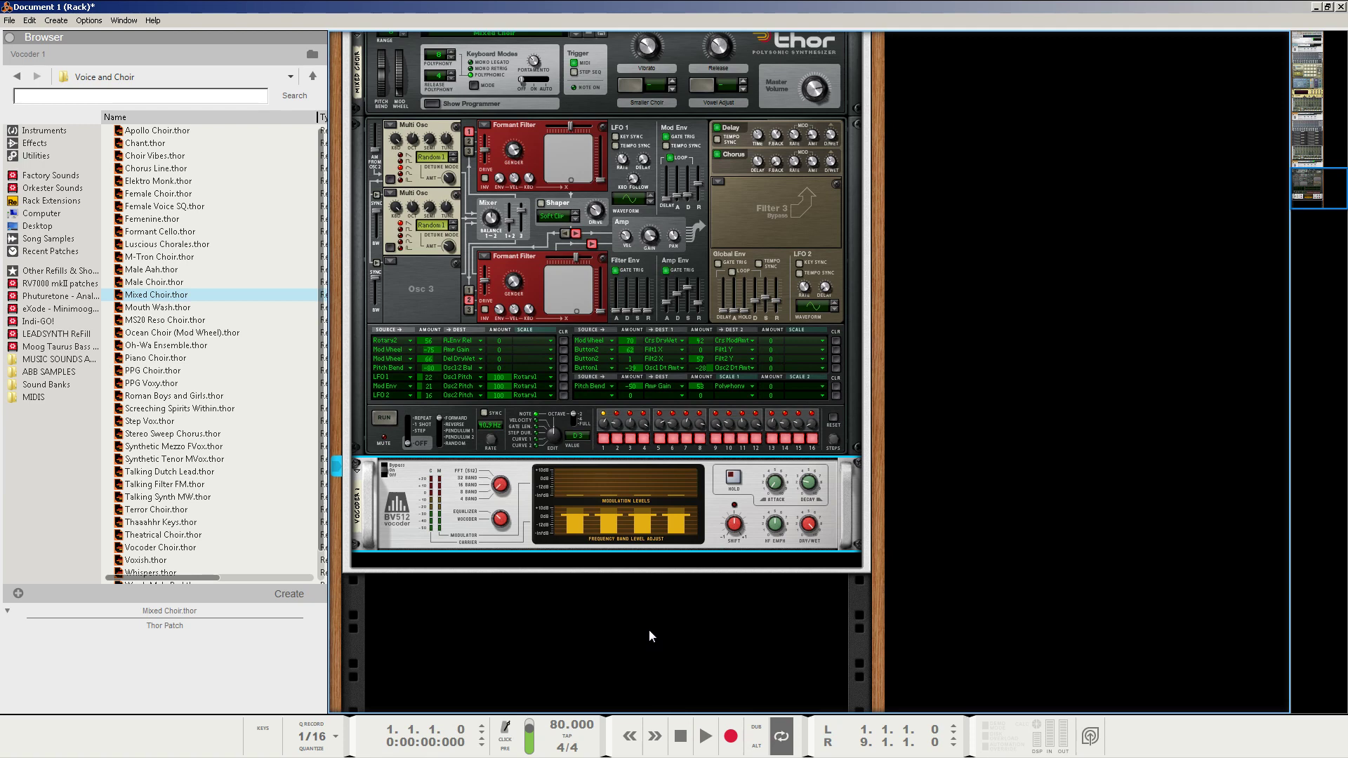
# - Create a Matrix Pattern Sequencer below the vocoder in the Combinator
pyautogui.rightClick(417, 523)
pyautogui.moveTo(467, 356)
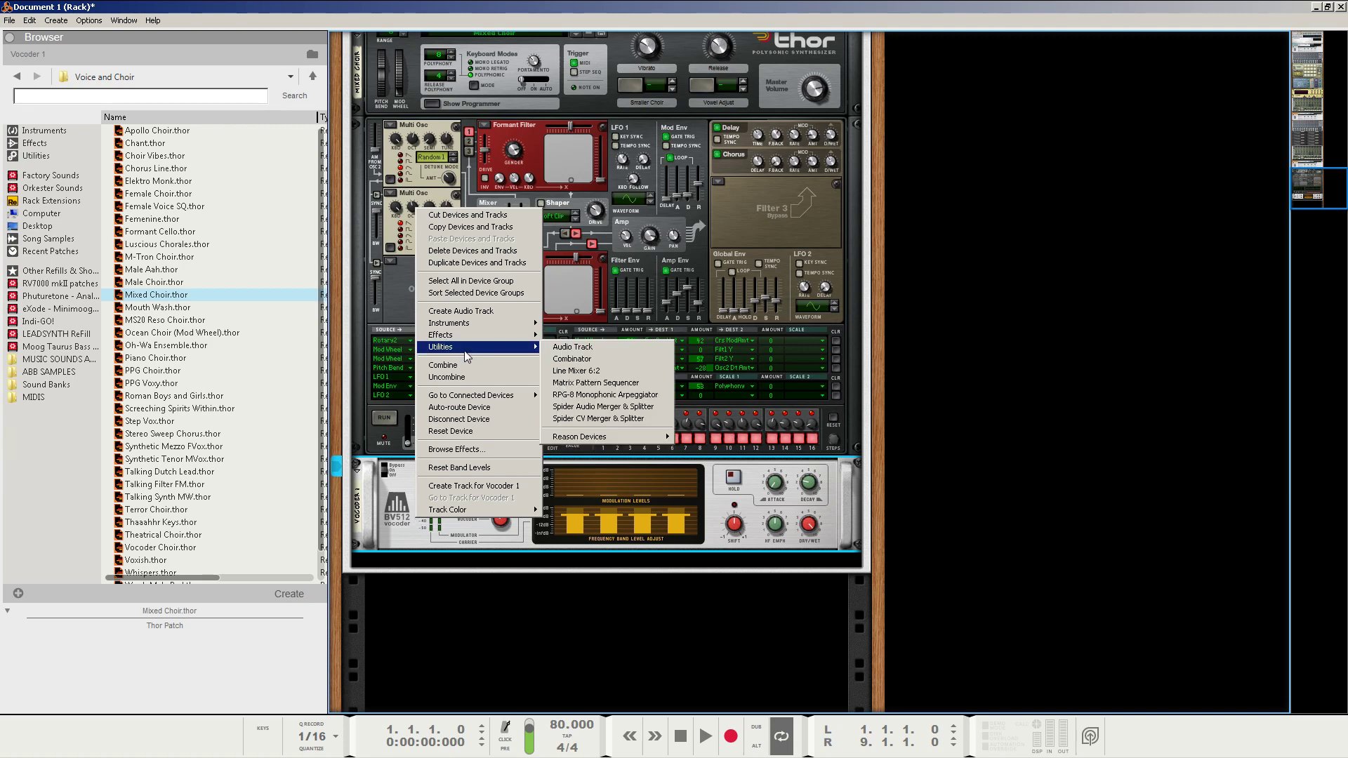
pyautogui.click(600, 383)
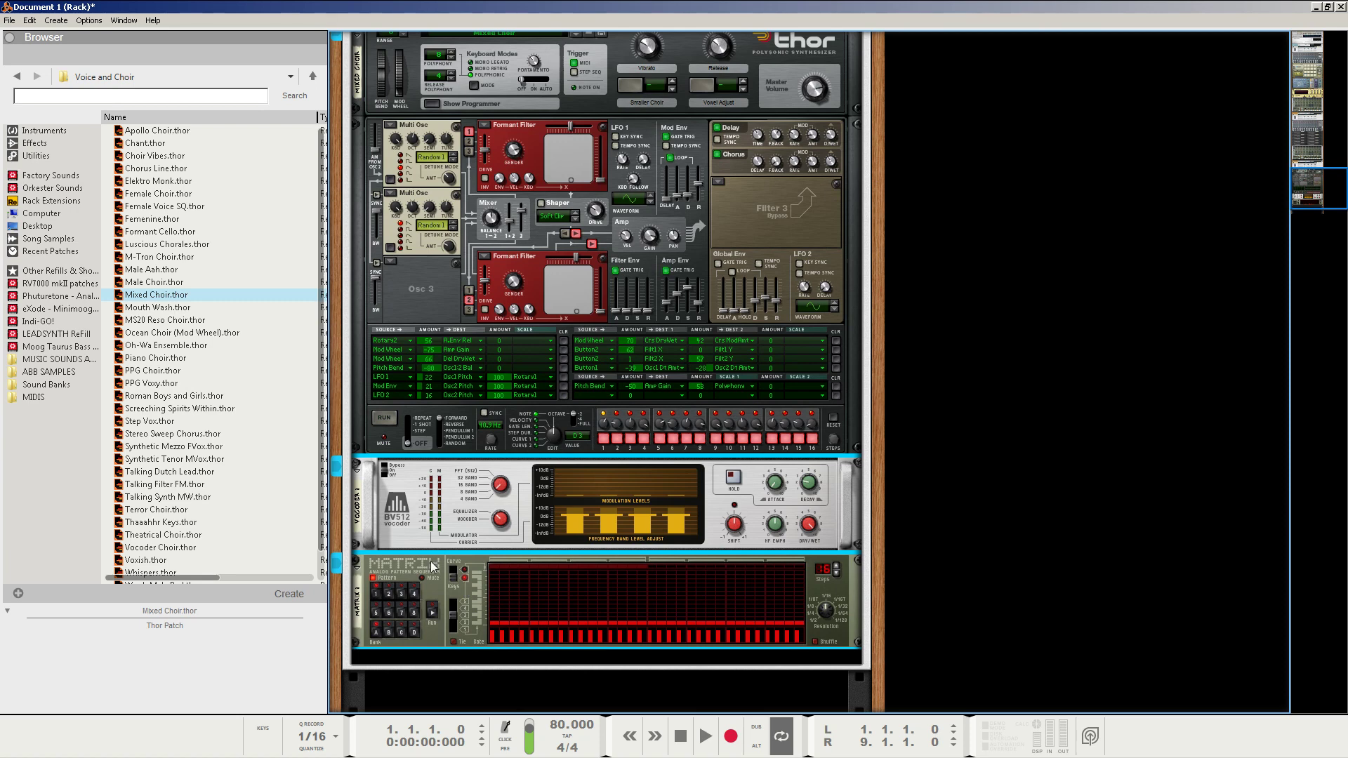
# - On the rear of the rack, connect the Matrix Curve CV output to the vocoder's band 3 individual level input
pyautogui.press('Tab')
pyautogui.click(462, 565)
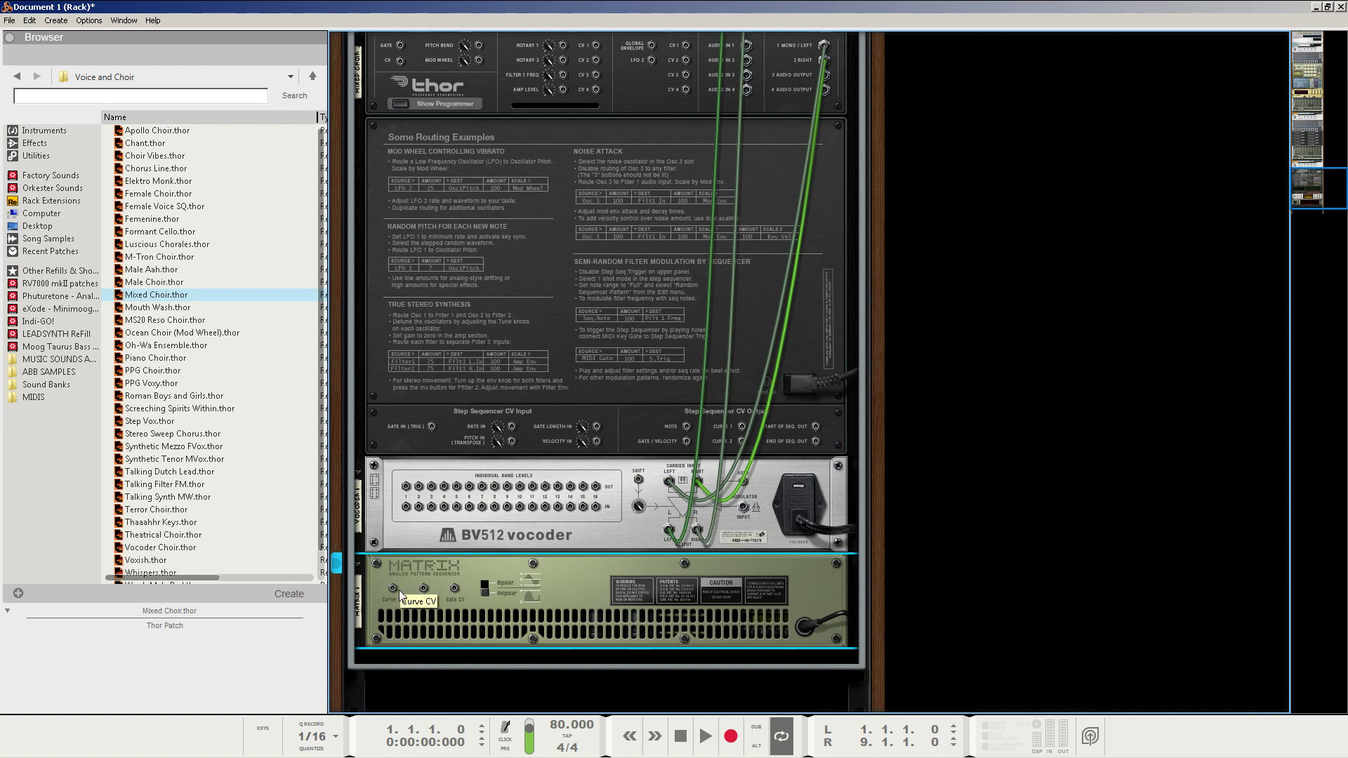
pyautogui.moveTo(393, 588); pyautogui.dragTo(431, 506)
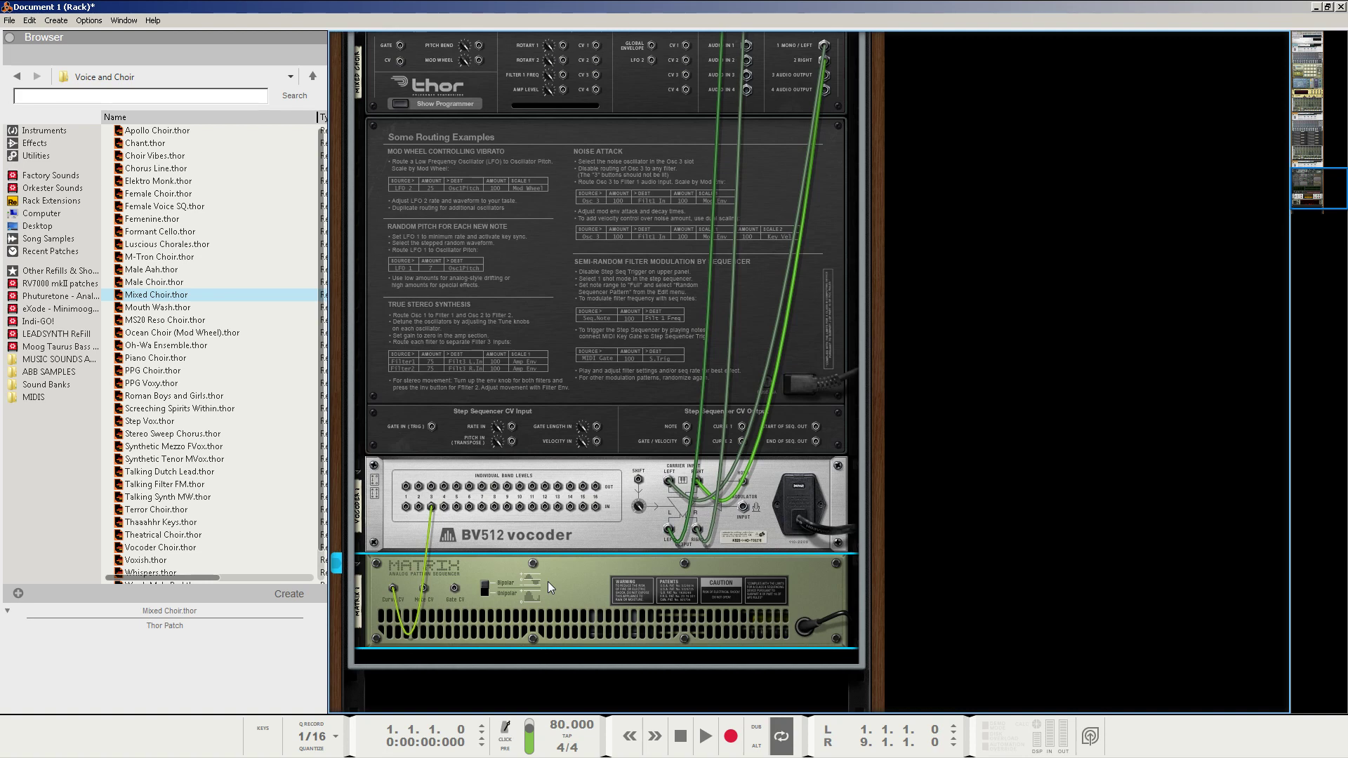
pyautogui.press('Tab')
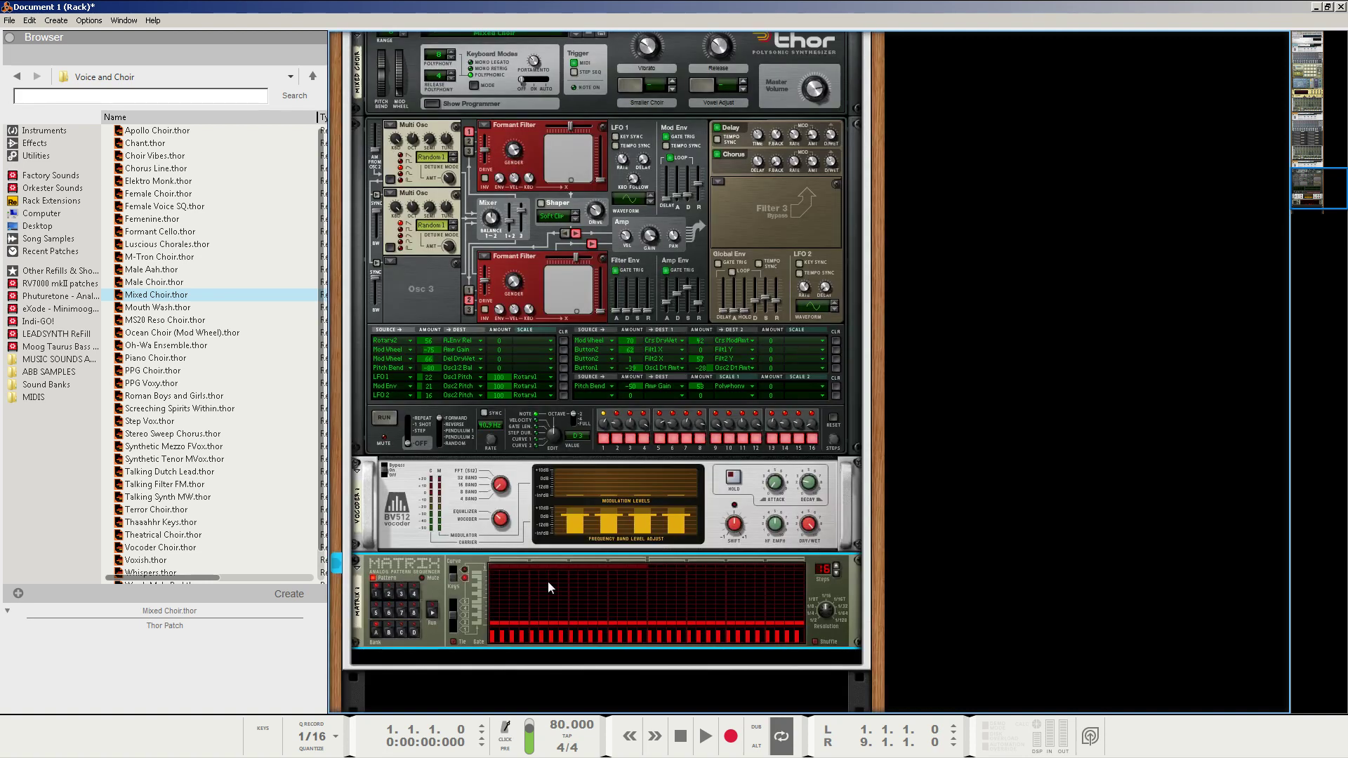
# - Set the Matrix to a 32-step curve, draw alternating peaks and dips around its centre line, and audition the result
pyautogui.click(454, 572)
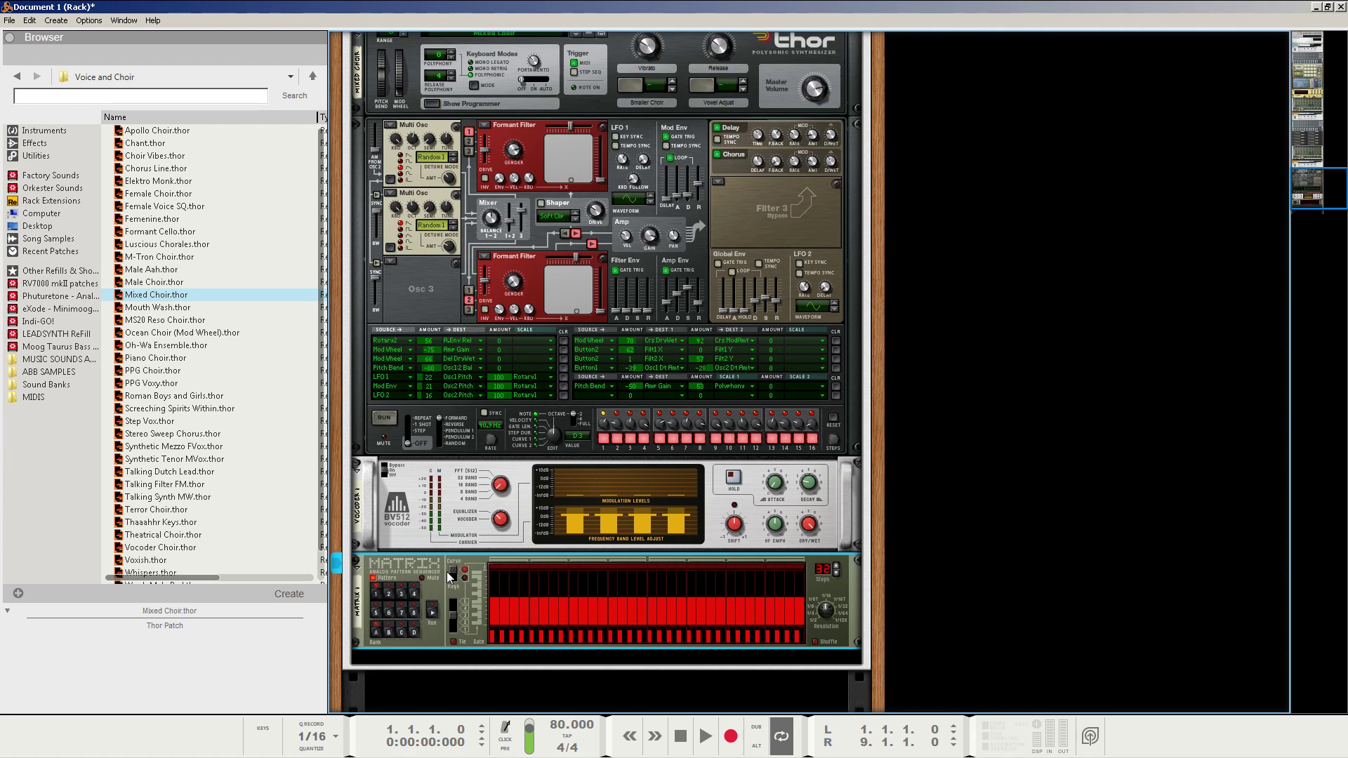
pyautogui.click(502, 587)
pyautogui.moveTo(501, 588); pyautogui.dragTo(796, 586)
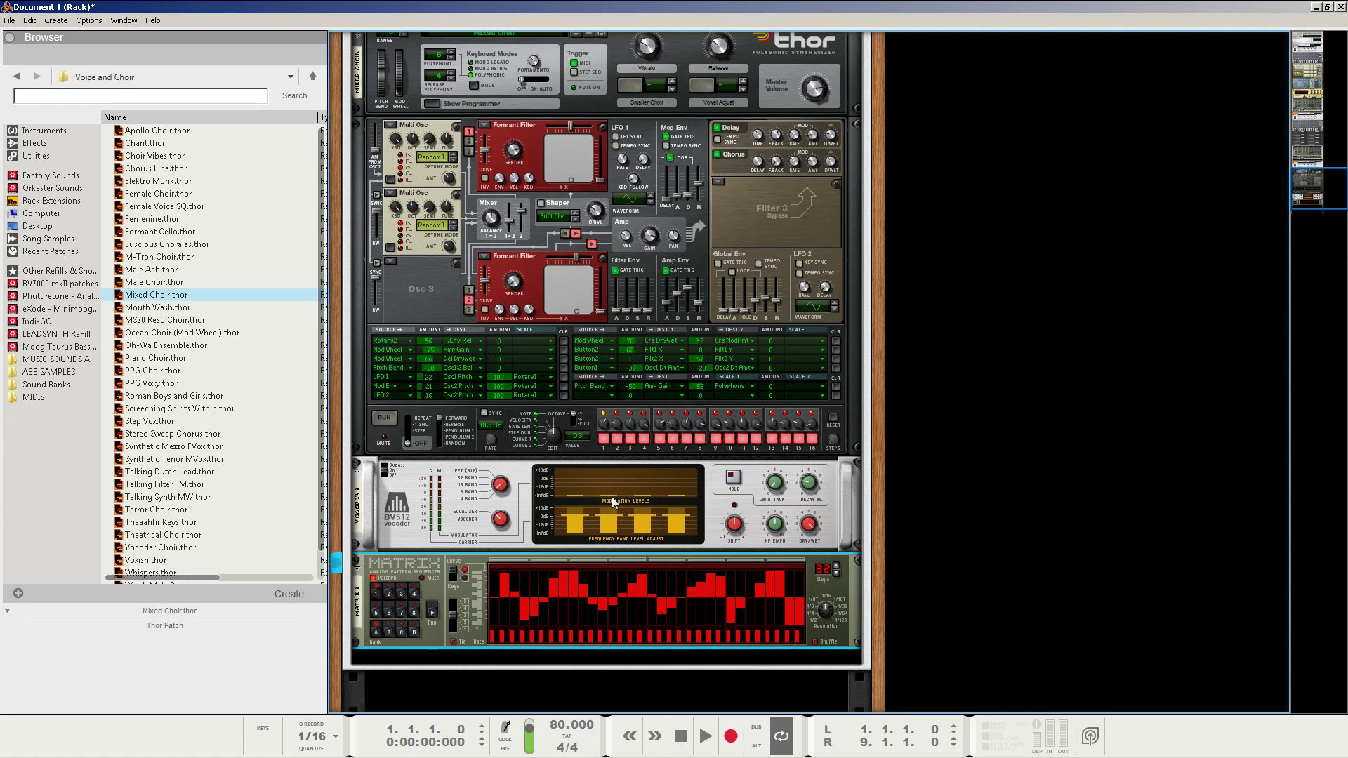
pyautogui.click(703, 737)
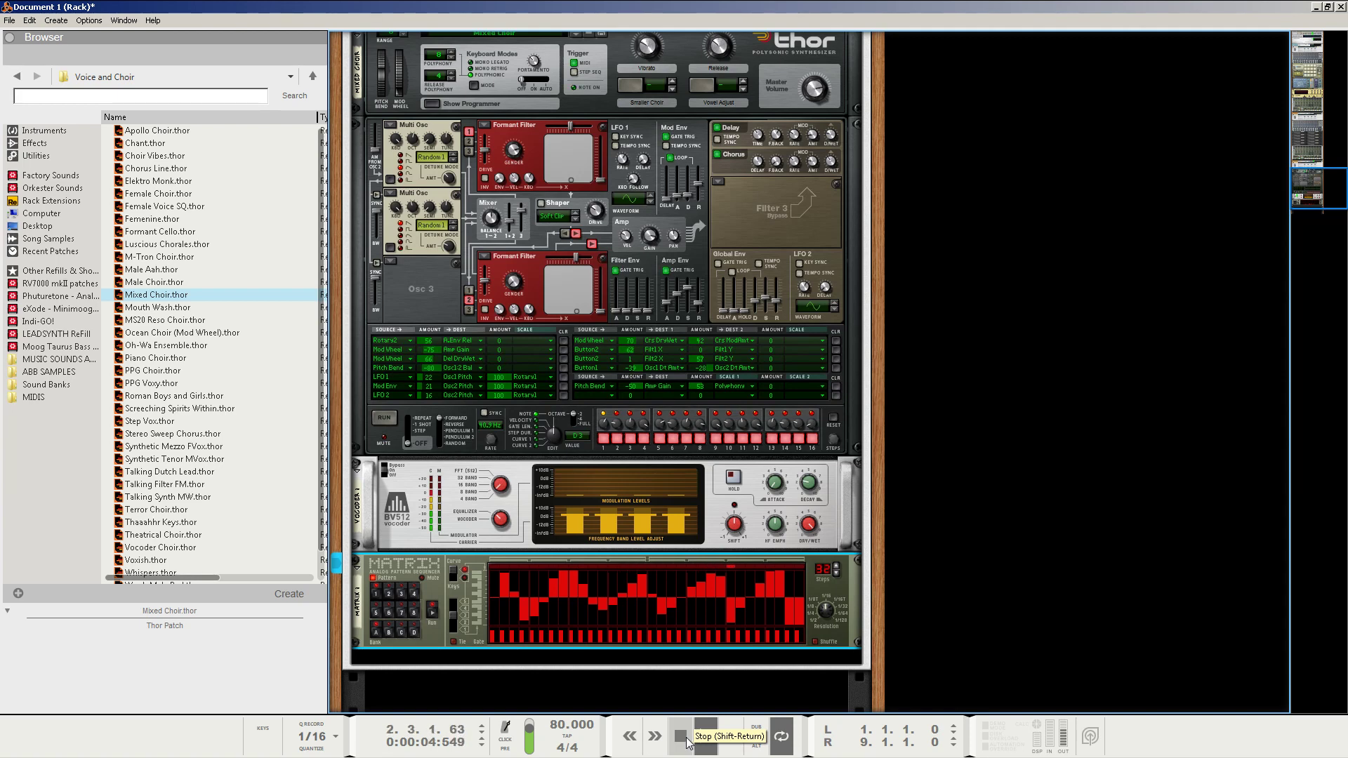
pyautogui.doubleClick(681, 737)
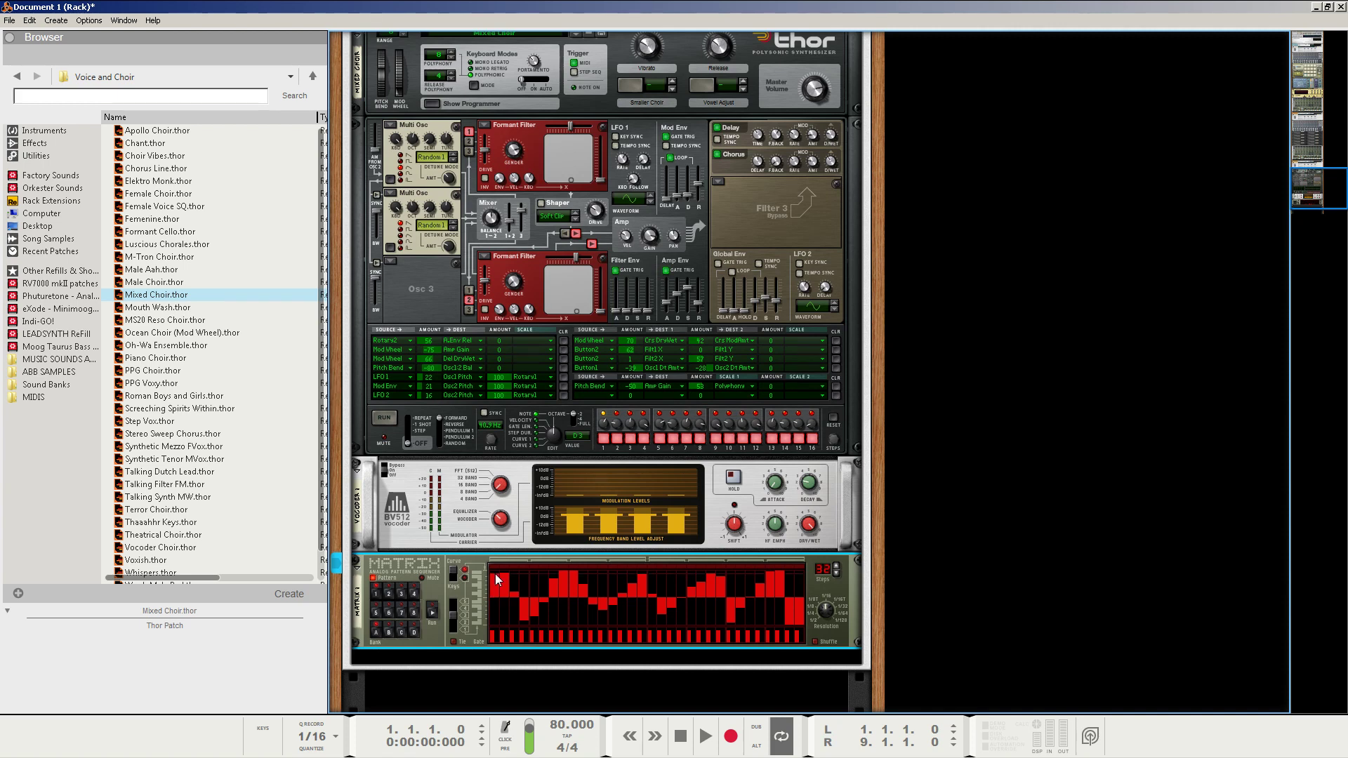
# - Redraw the Matrix curve with varying peaks above the centre line across all 32 steps, after trying a falling and a rising ramp
pyautogui.moveTo(495, 574)
pyautogui.mouseDown()
pyautogui.moveTo(807, 639)
pyautogui.moveTo(816, 573)
pyautogui.moveTo(812, 655)
pyautogui.mouseUp()
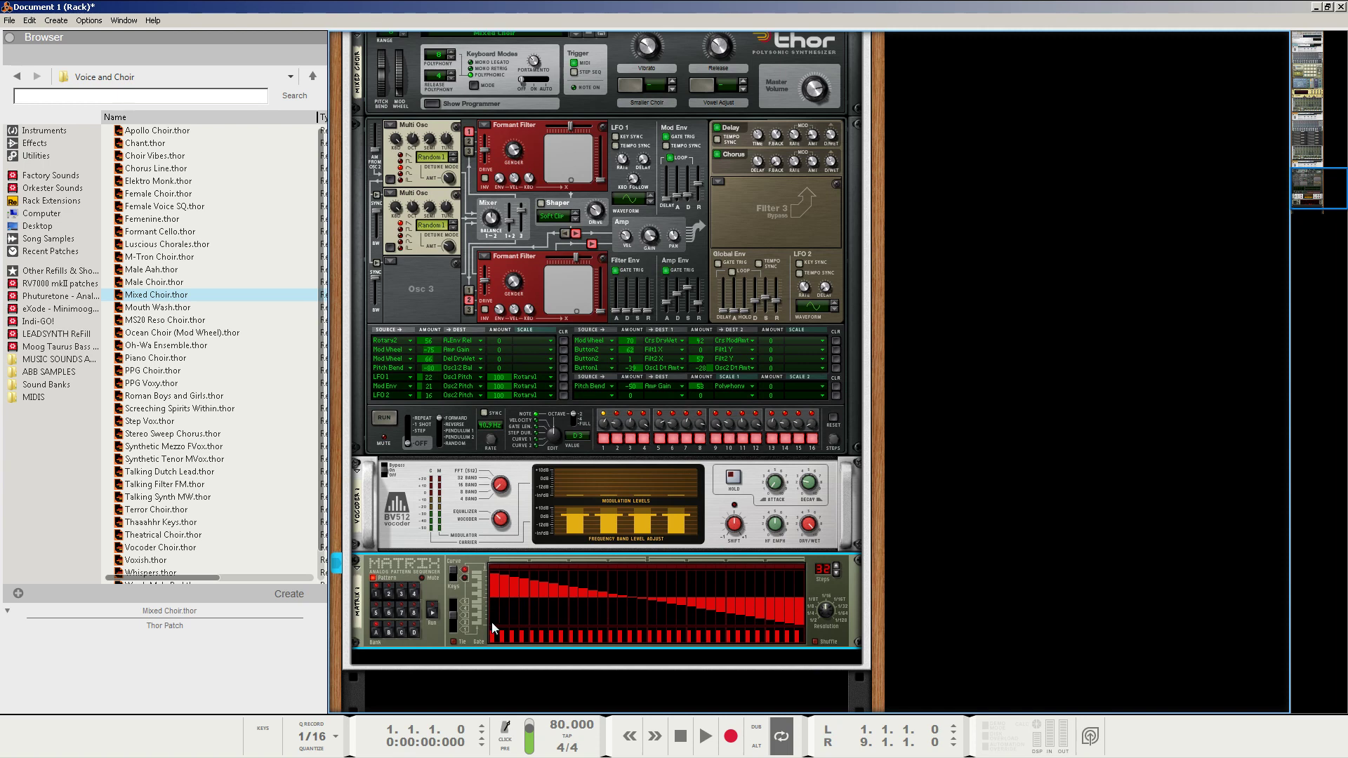
pyautogui.moveTo(494, 628)
pyautogui.mouseDown()
pyautogui.moveTo(548, 604)
pyautogui.moveTo(803, 571)
pyautogui.moveTo(762, 577)
pyautogui.mouseUp()
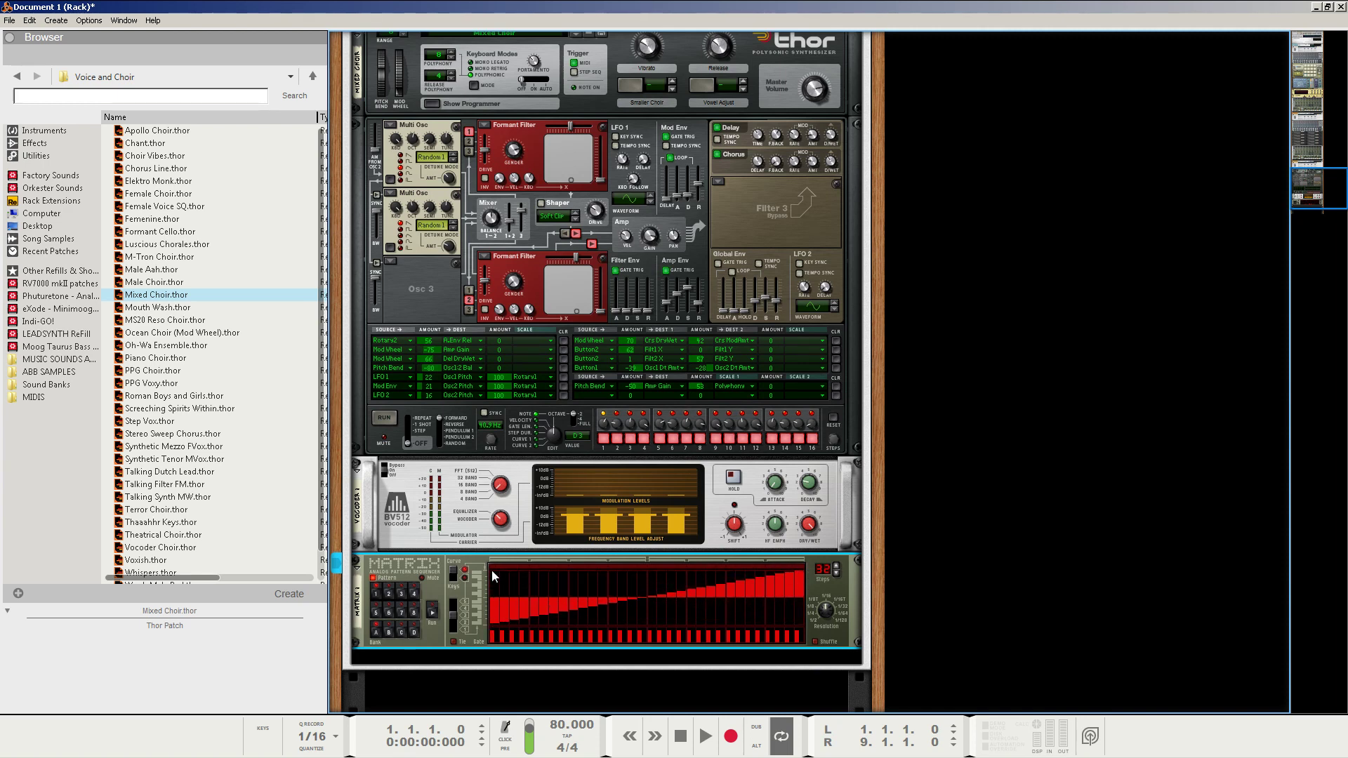
pyautogui.moveTo(492, 570)
pyautogui.mouseDown()
pyautogui.moveTo(570, 595)
pyautogui.moveTo(643, 571)
pyautogui.moveTo(685, 595)
pyautogui.moveTo(710, 584)
pyautogui.moveTo(722, 596)
pyautogui.moveTo(728, 571)
pyautogui.moveTo(765, 592)
pyautogui.moveTo(806, 574)
pyautogui.moveTo(784, 575)
pyautogui.mouseUp()
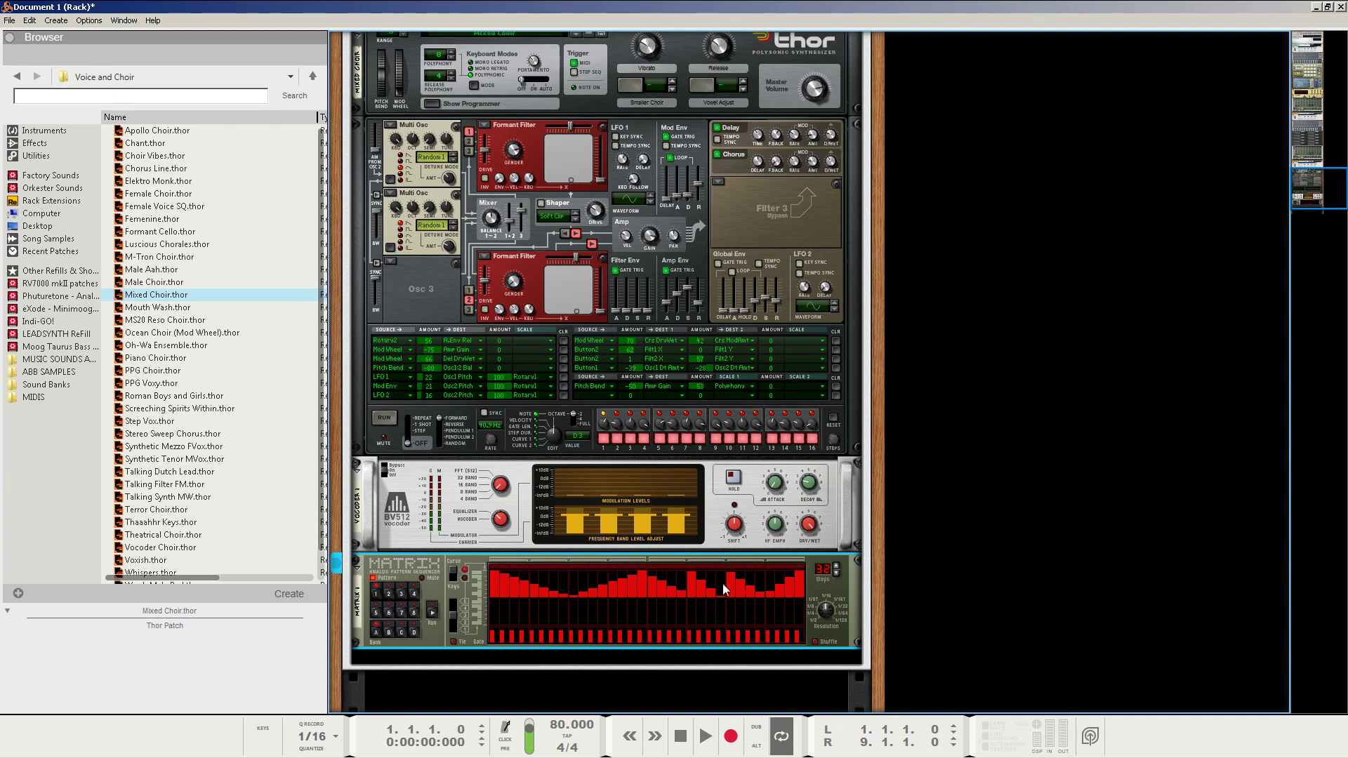
# - Audition the redrawn 32-step Matrix curve on the choir in two playback passes, returning to the song start after each
pyautogui.click(704, 731)
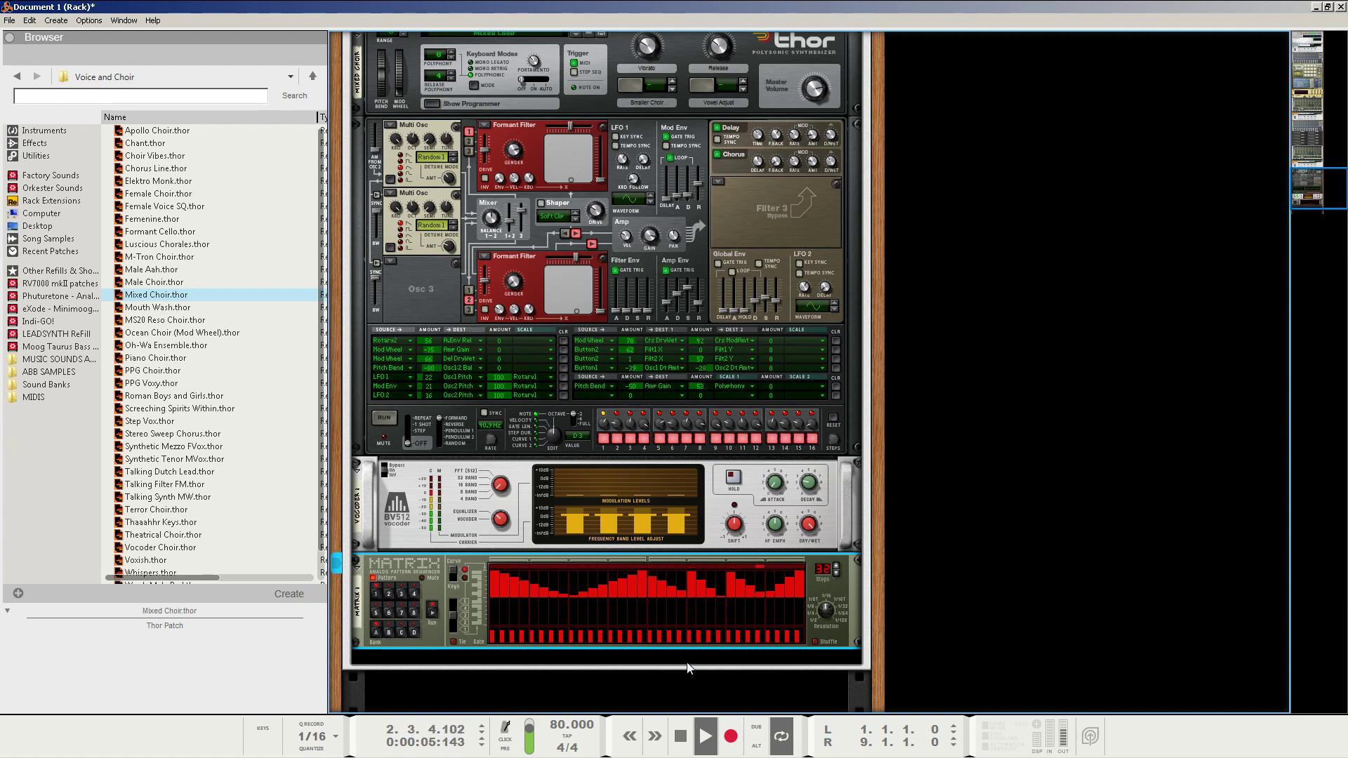
pyautogui.click(680, 736)
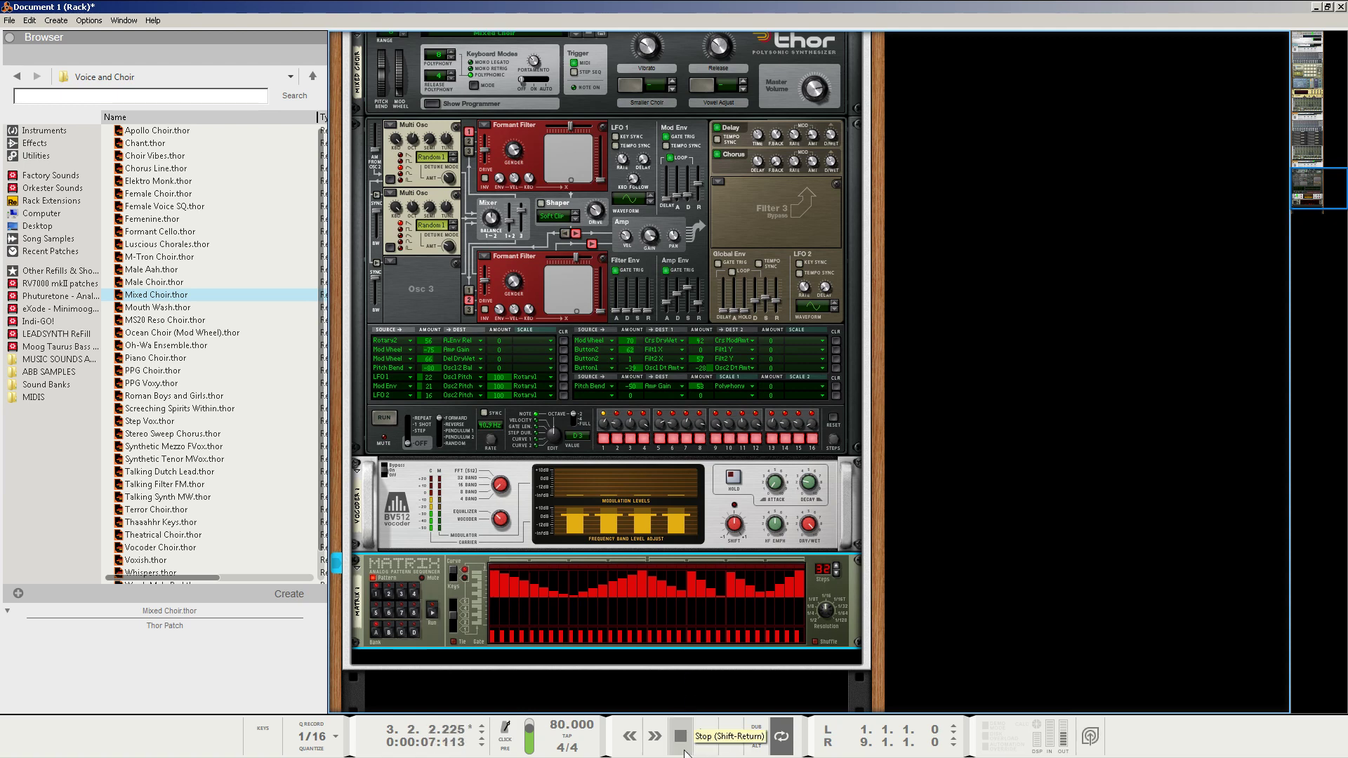
pyautogui.click(680, 736)
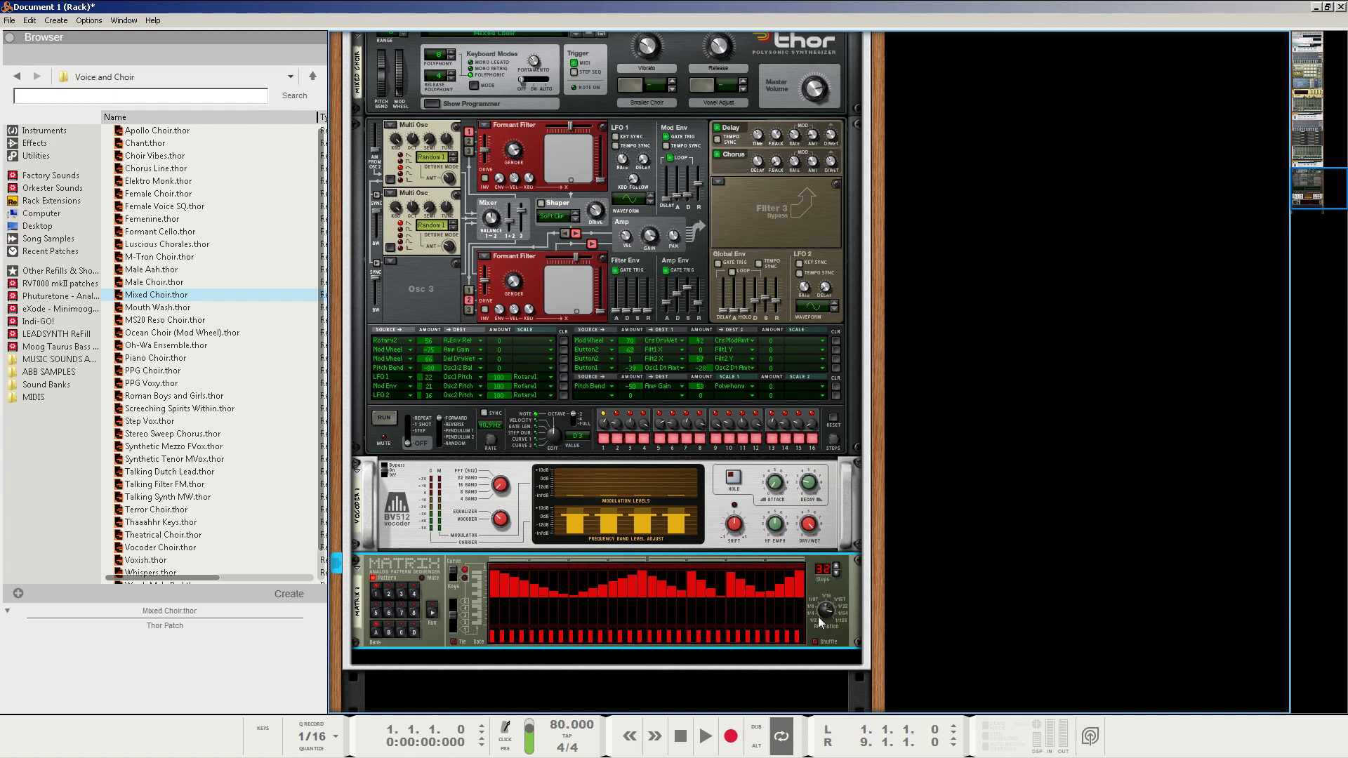
pyautogui.click(707, 730)
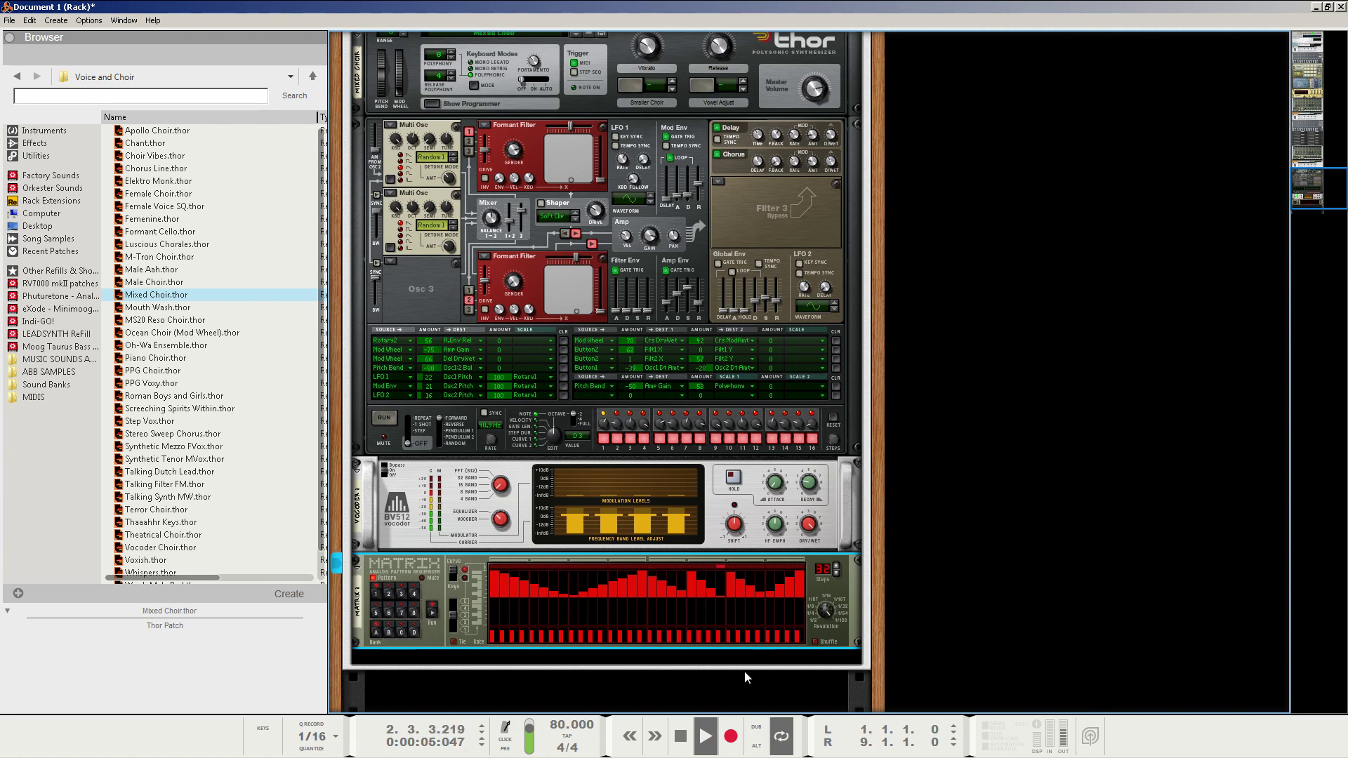
pyautogui.click(681, 738)
pyautogui.click(681, 739)
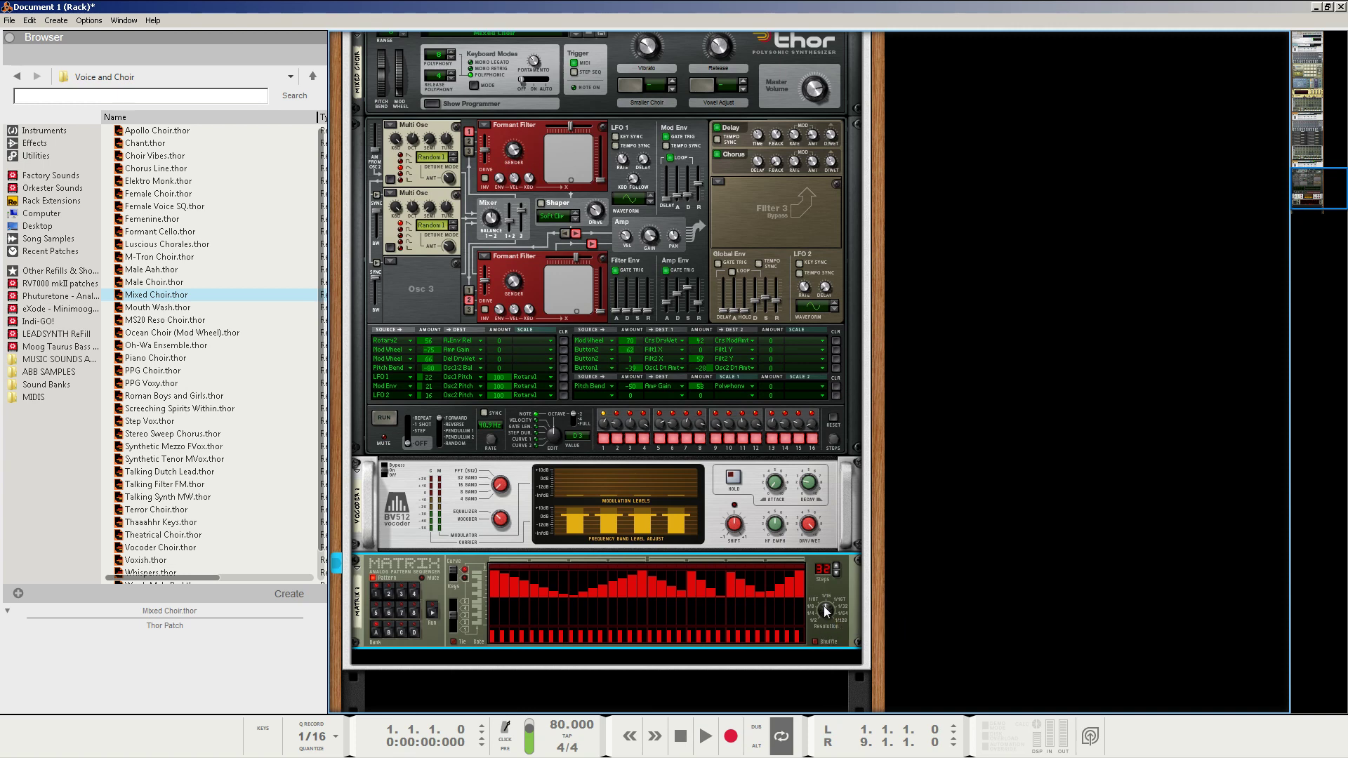
# - Create a second Matrix Pattern Sequencer directly below the BV512 vocoder
pyautogui.click(420, 533)
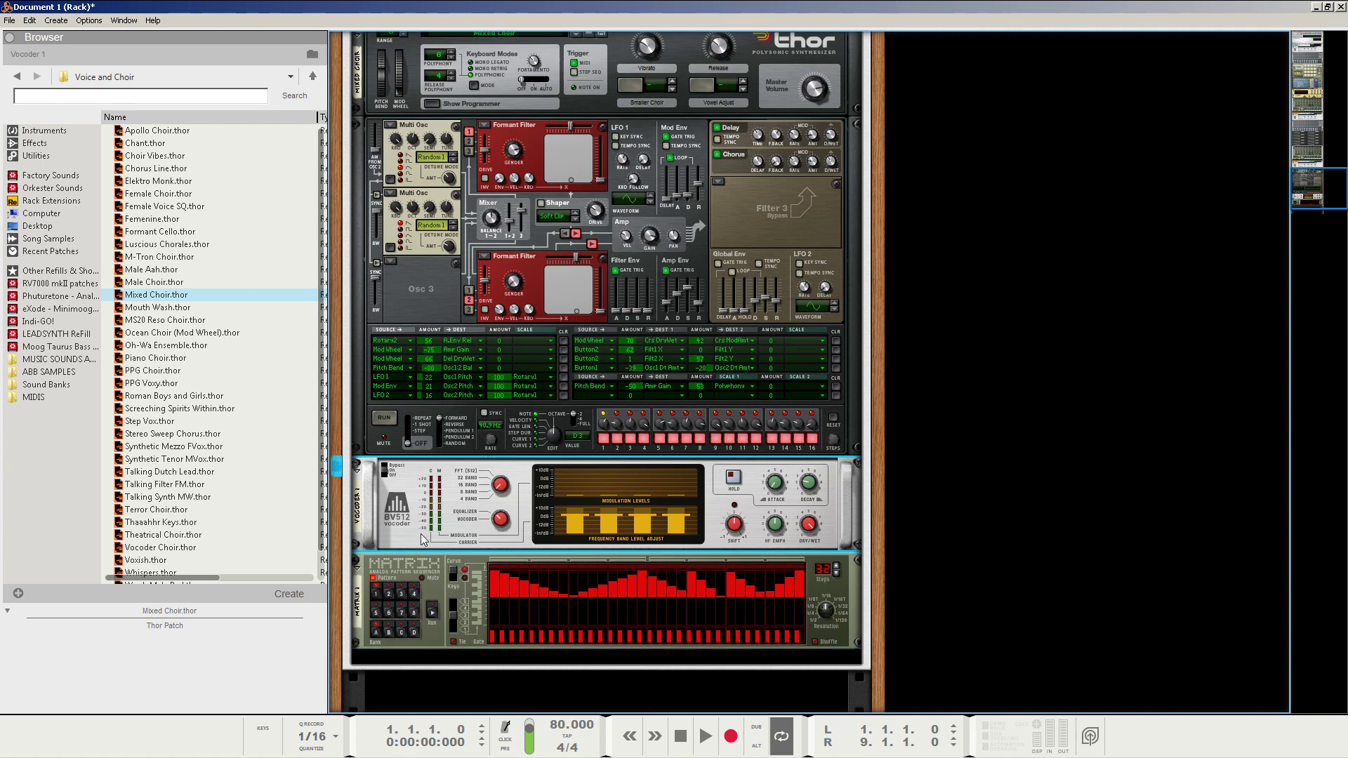
pyautogui.rightClick(421, 533)
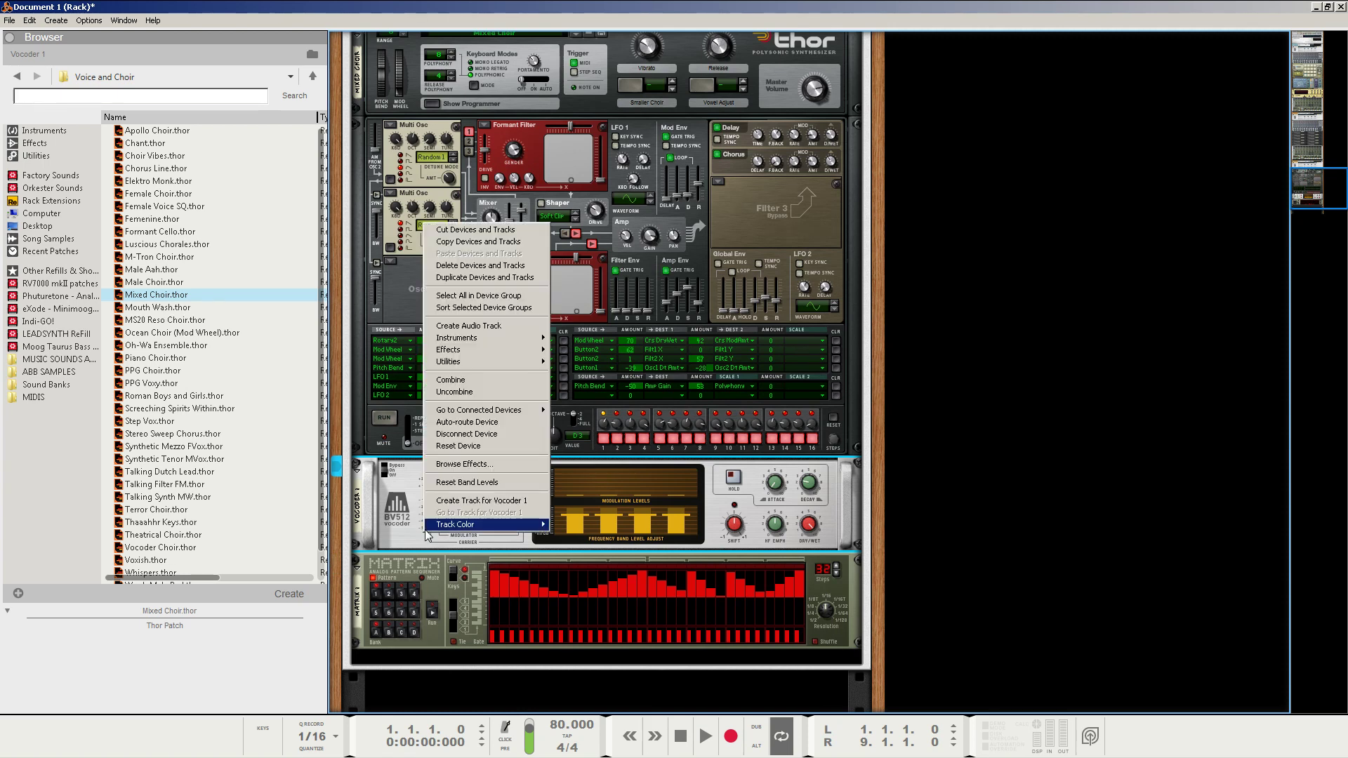
pyautogui.moveTo(471, 368)
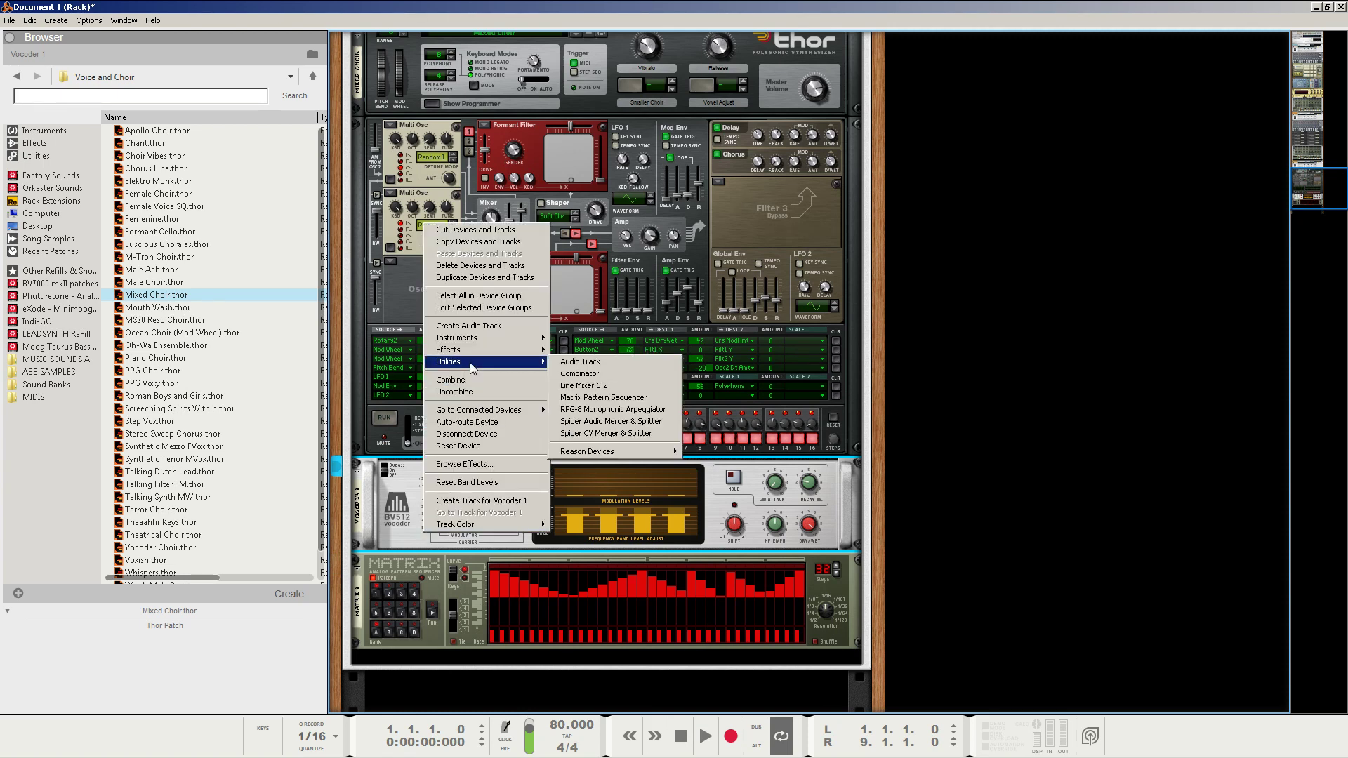
pyautogui.click(615, 397)
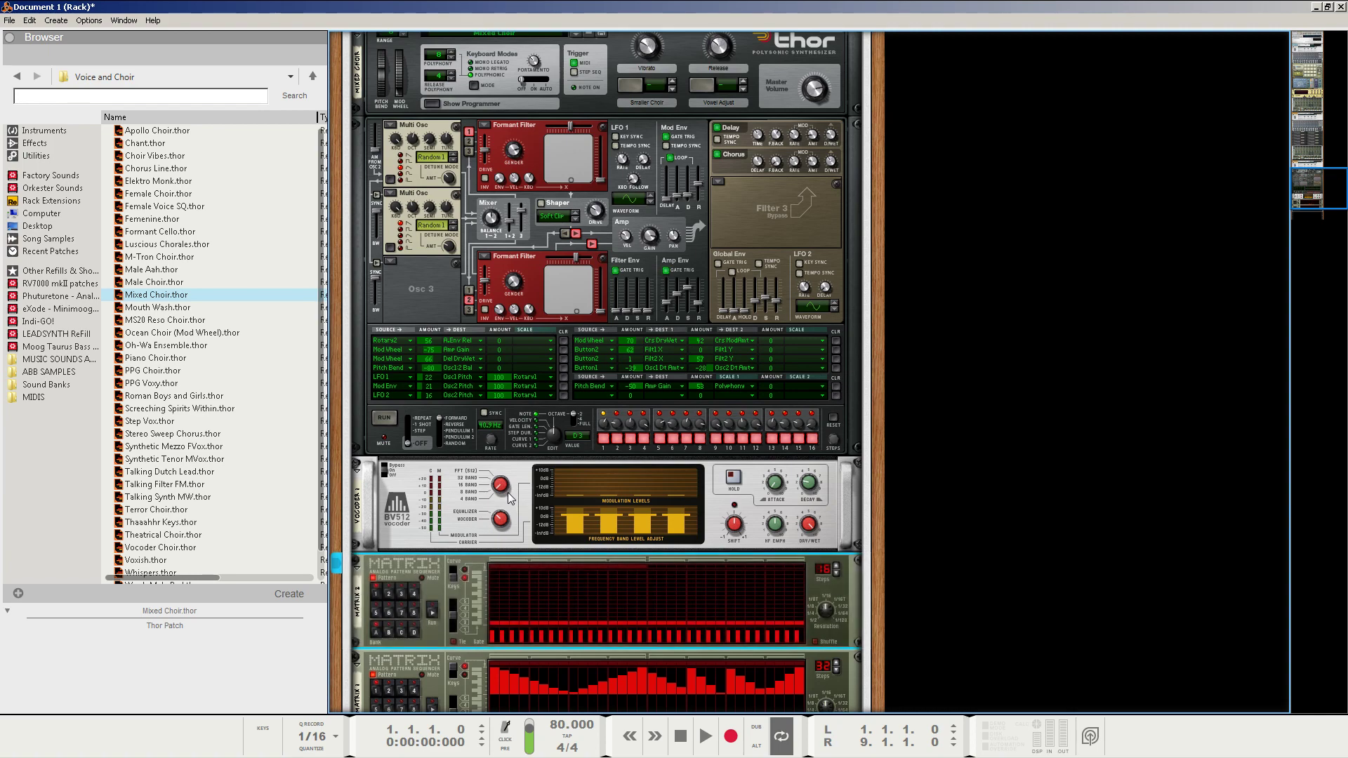
# - On the rear of the rack, connect the new Matrix's Curve CV output to a free individual band level input beside the first Matrix's connection
pyautogui.press('Tab')
pyautogui.moveTo(390, 588); pyautogui.dragTo(431, 510)
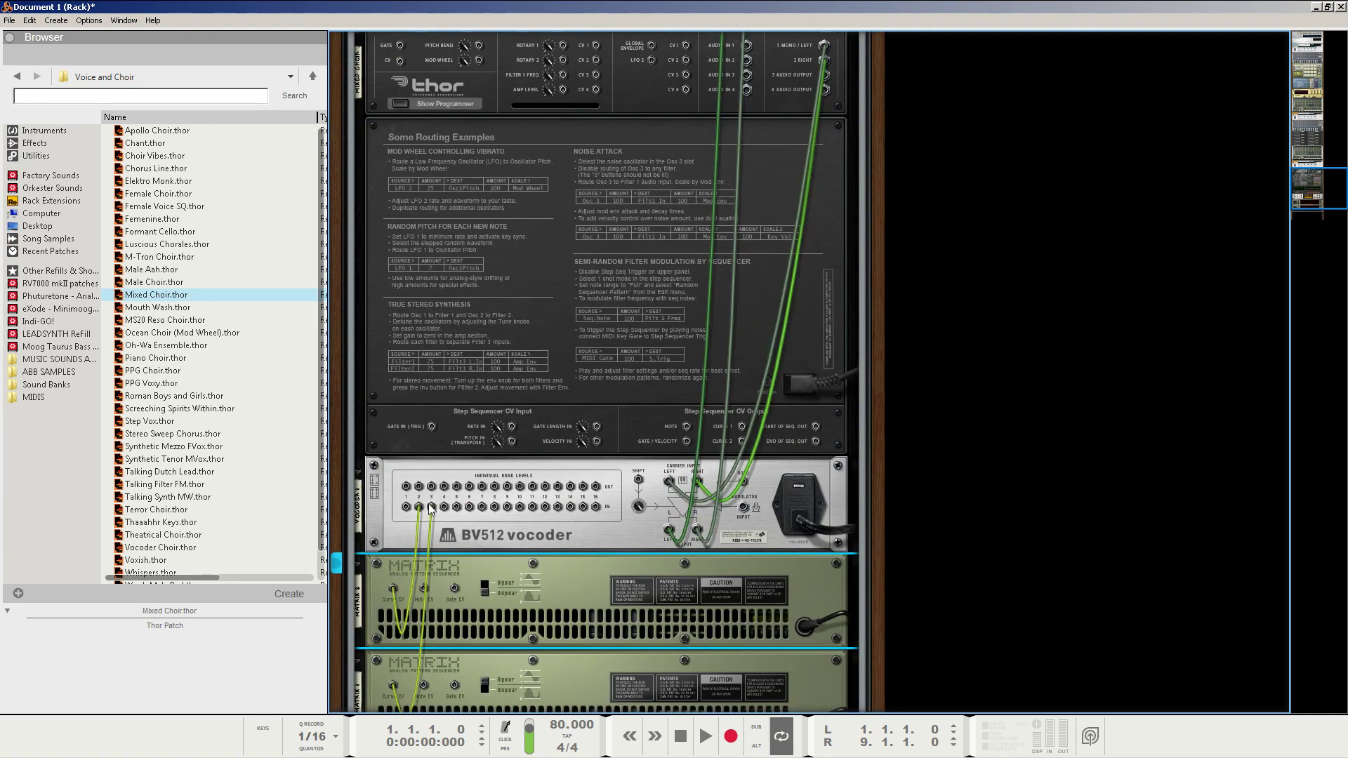
pyautogui.press('Tab')
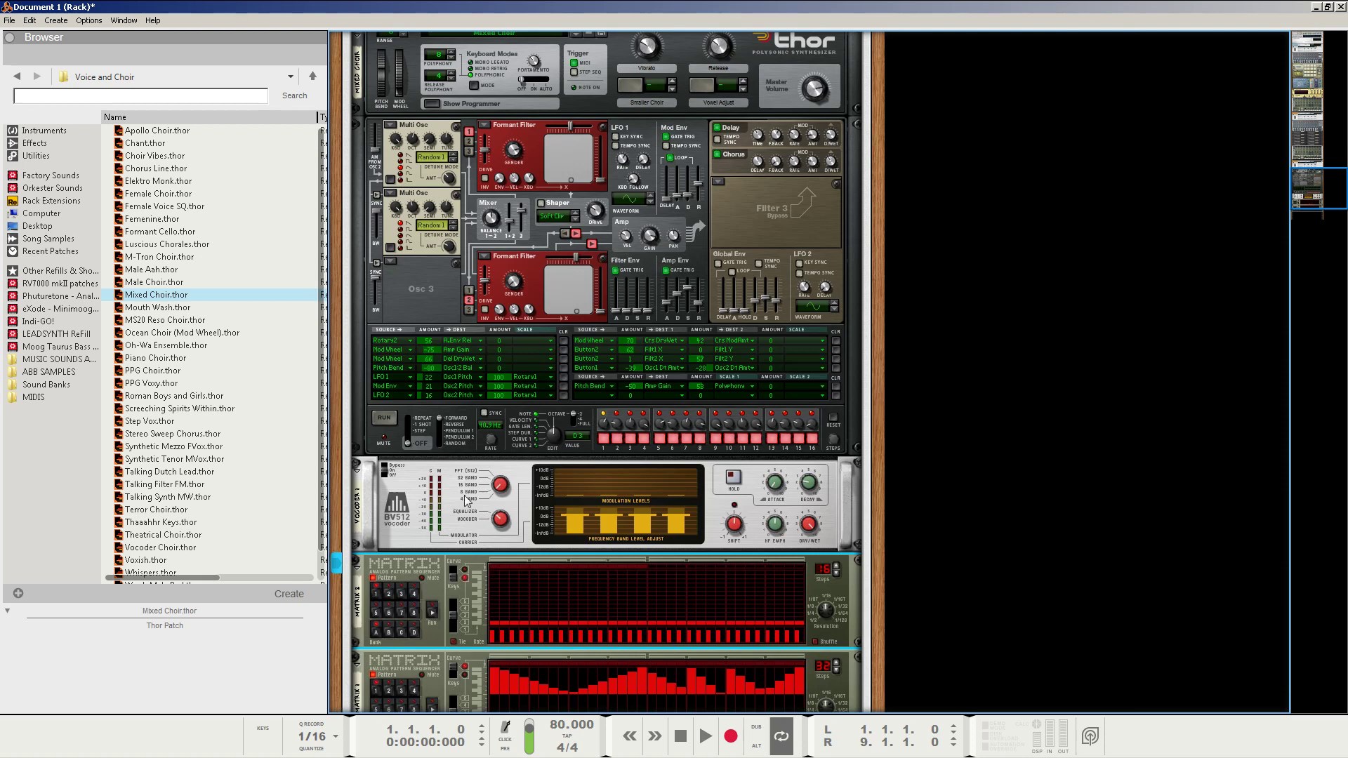
# - Draw a two-hump curve across the new Matrix's 16 steps, and slightly raise Thor's Amp Env sustain while auditioning it
pyautogui.click(452, 577)
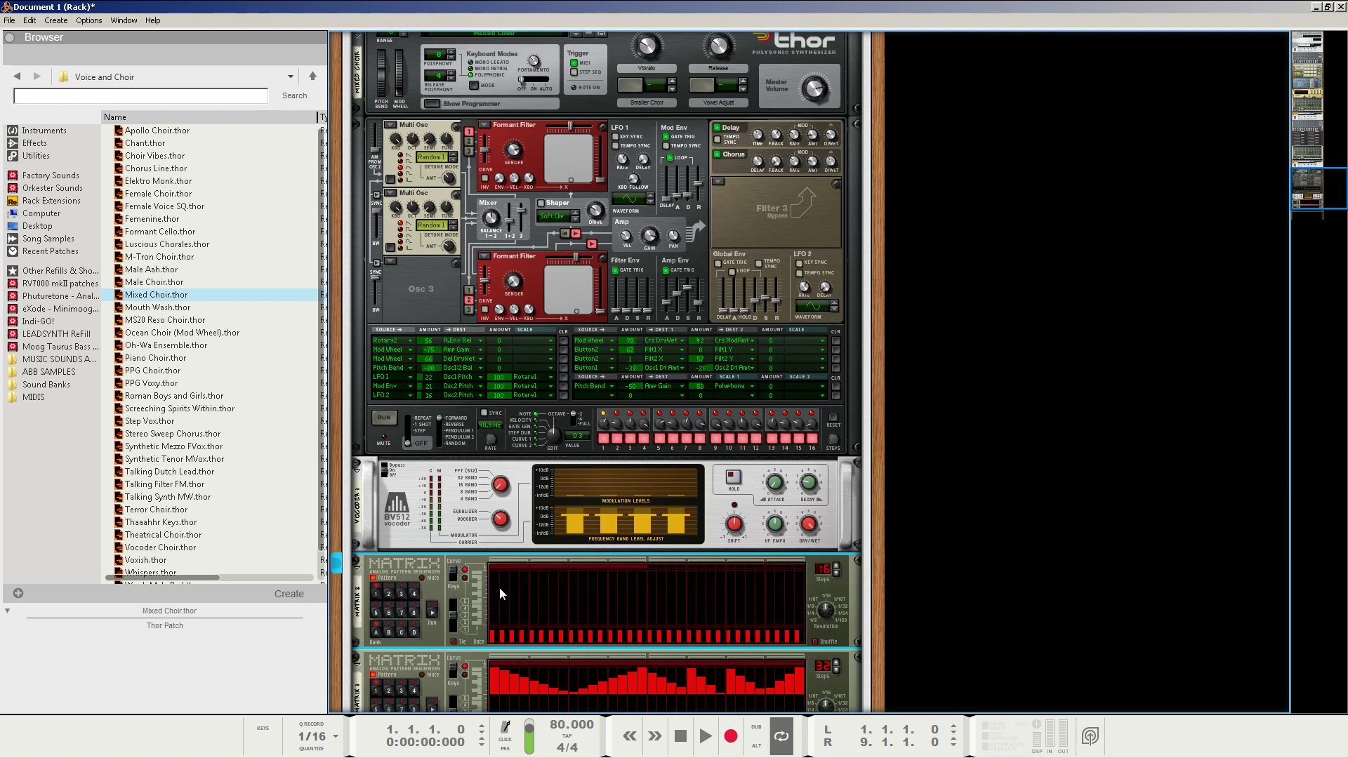
pyautogui.moveTo(494, 616)
pyautogui.mouseDown()
pyautogui.moveTo(536, 588)
pyautogui.moveTo(571, 619)
pyautogui.moveTo(601, 588)
pyautogui.moveTo(648, 619)
pyautogui.mouseUp()
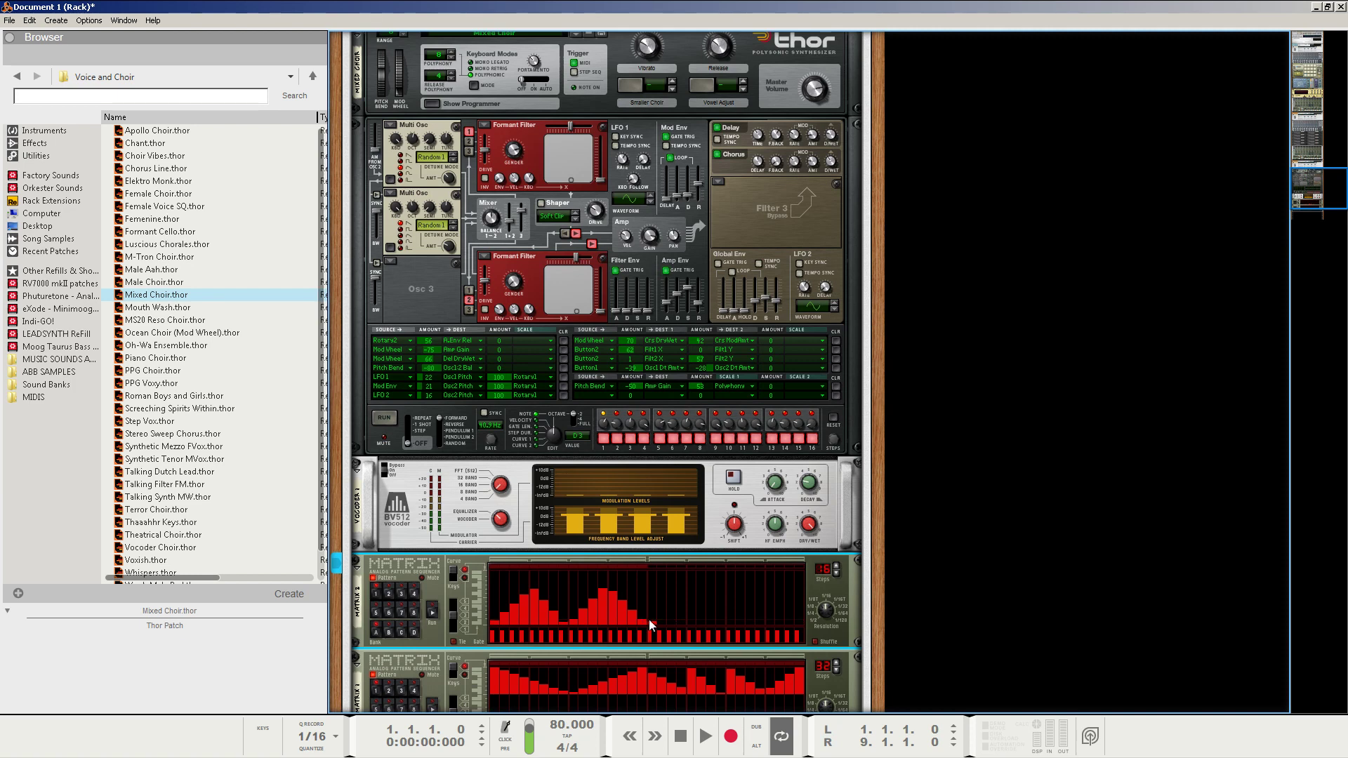
pyautogui.click(706, 737)
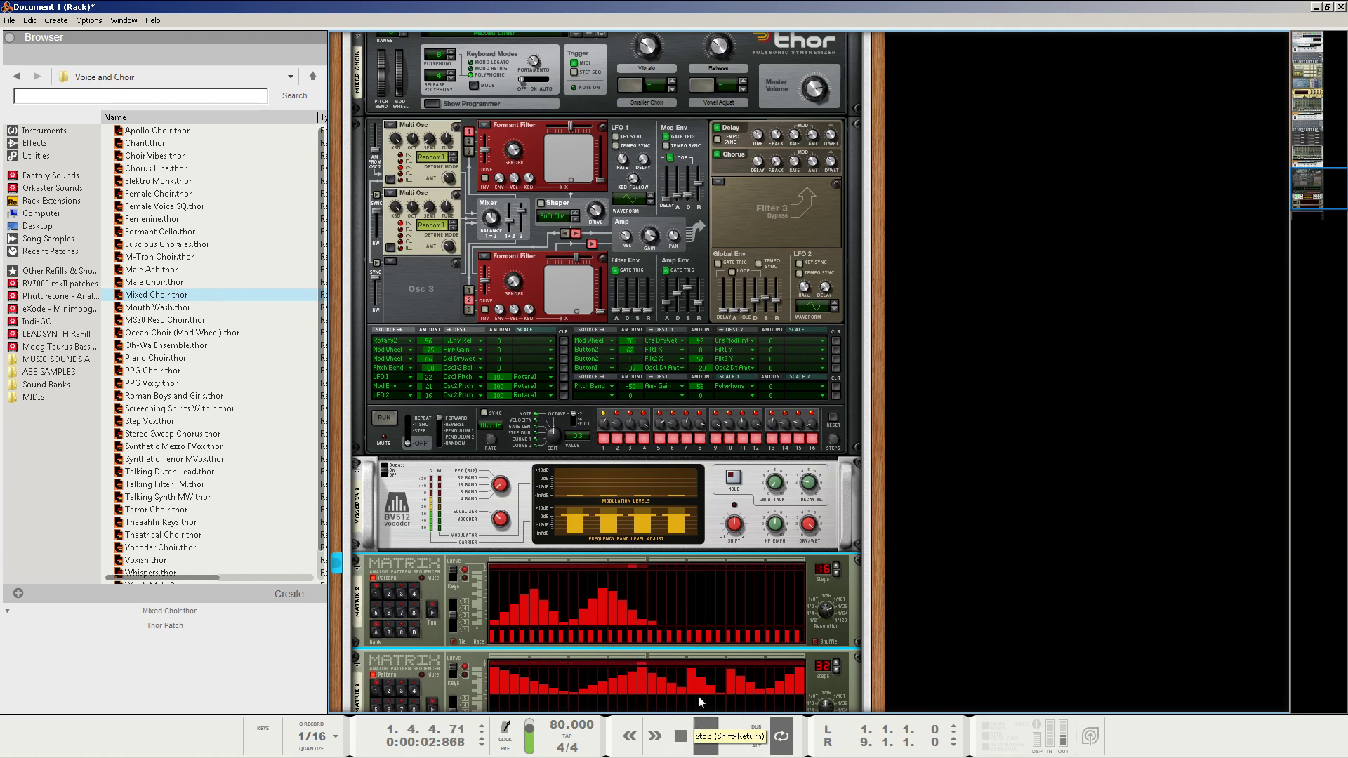
pyautogui.moveTo(687, 288); pyautogui.dragTo(687, 279)
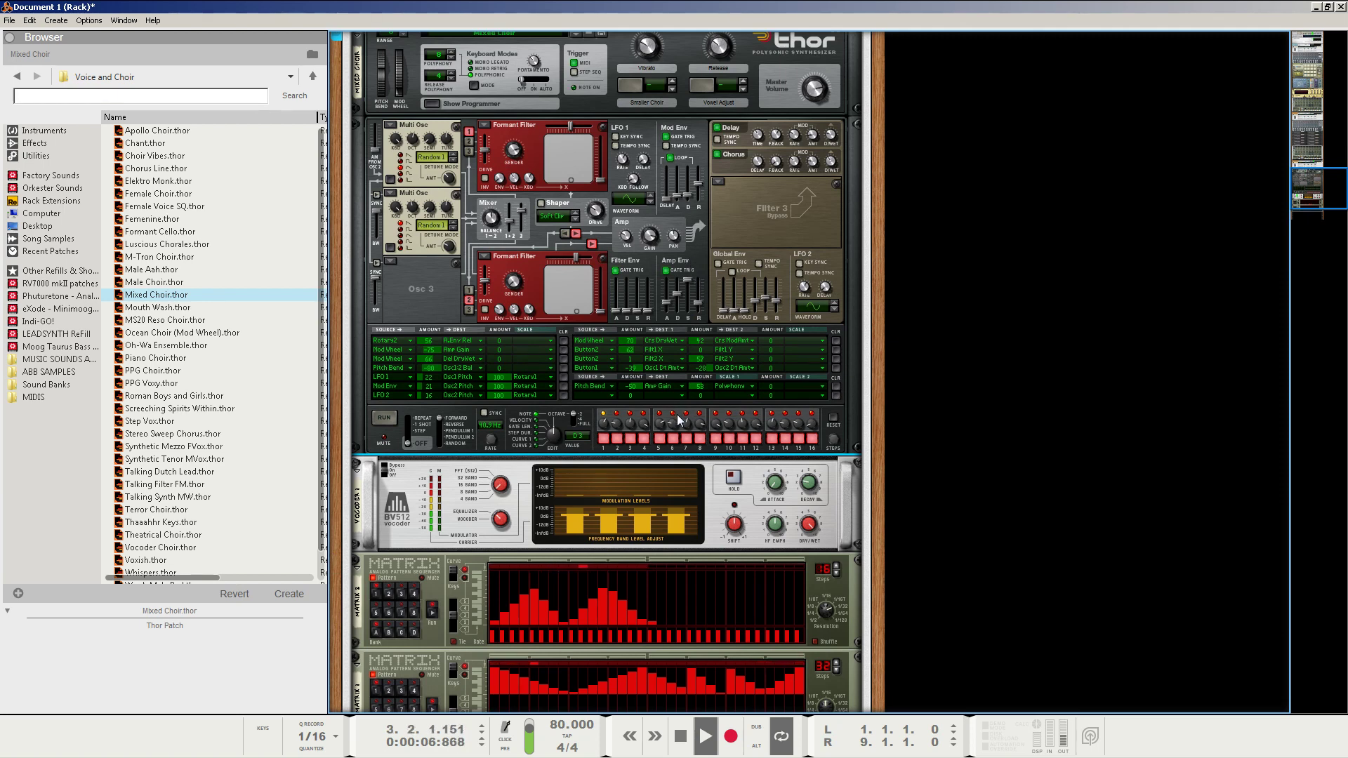
pyautogui.doubleClick(680, 723)
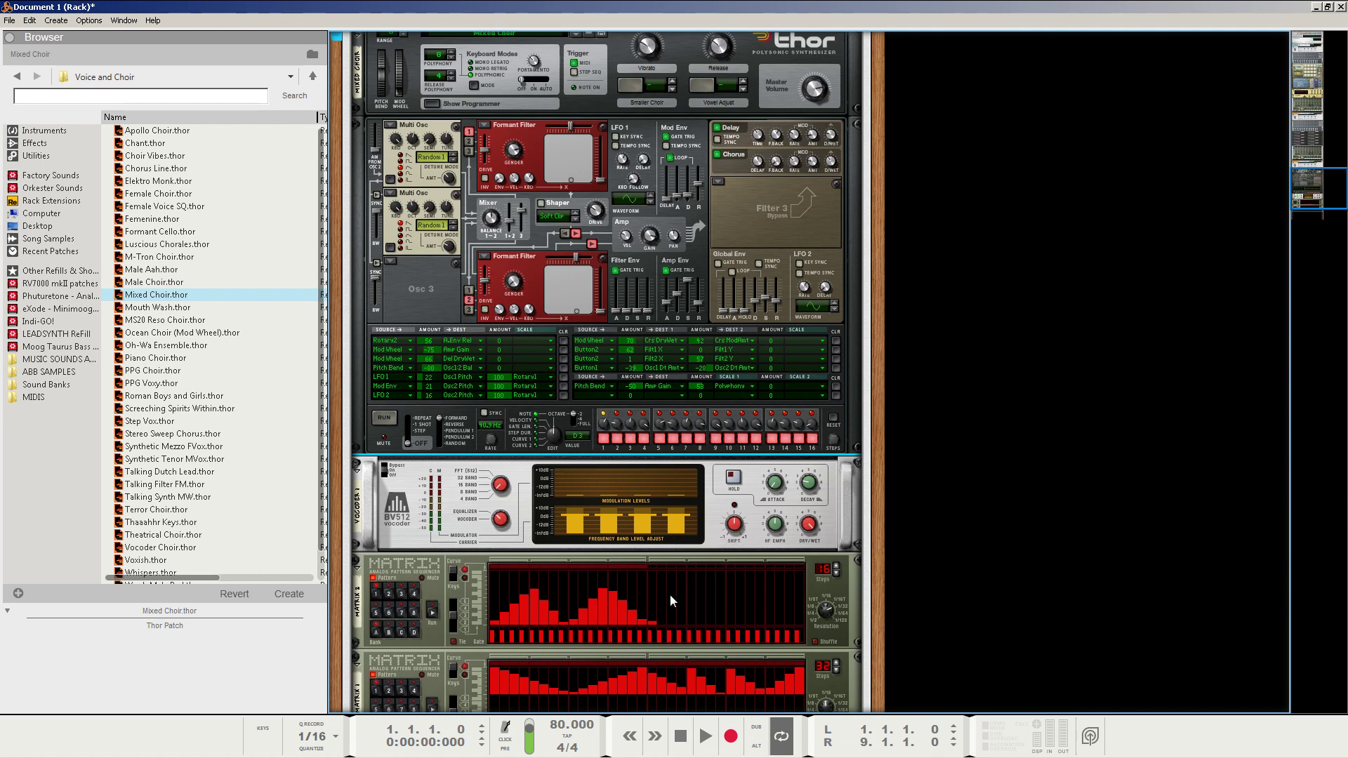
# - Redraw the 16-step Matrix curve as alternating high and empty steps, and the 32-step curve with irregular jumps above and below its centre line
pyautogui.scroll(-2, 670, 595)
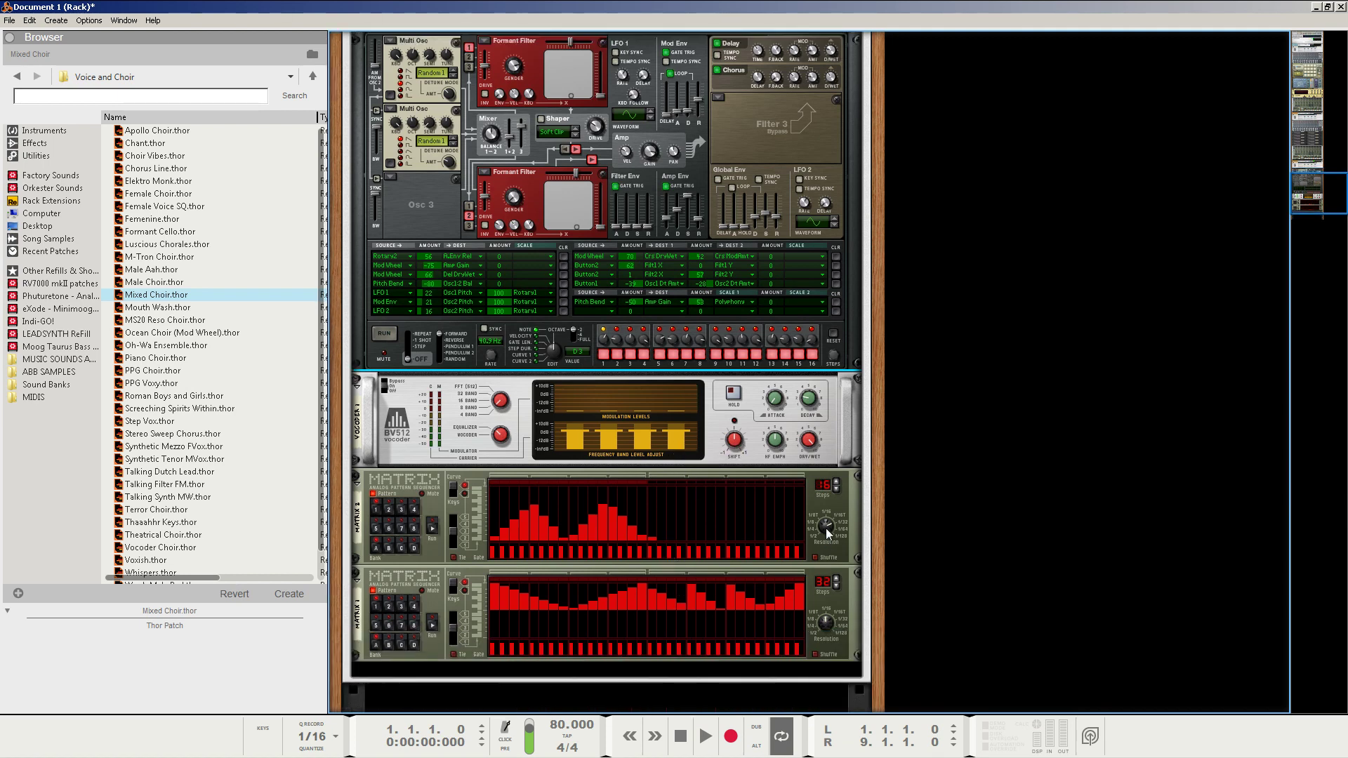
pyautogui.moveTo(491, 533)
pyautogui.mouseDown()
pyautogui.moveTo(487, 475)
pyautogui.moveTo(504, 544)
pyautogui.mouseUp()
pyautogui.moveTo(522, 497)
pyautogui.mouseDown()
pyautogui.moveTo(524, 545)
pyautogui.moveTo(552, 480)
pyautogui.moveTo(564, 532)
pyautogui.moveTo(570, 483)
pyautogui.moveTo(585, 529)
pyautogui.moveTo(615, 492)
pyautogui.moveTo(622, 535)
pyautogui.moveTo(641, 535)
pyautogui.mouseUp()
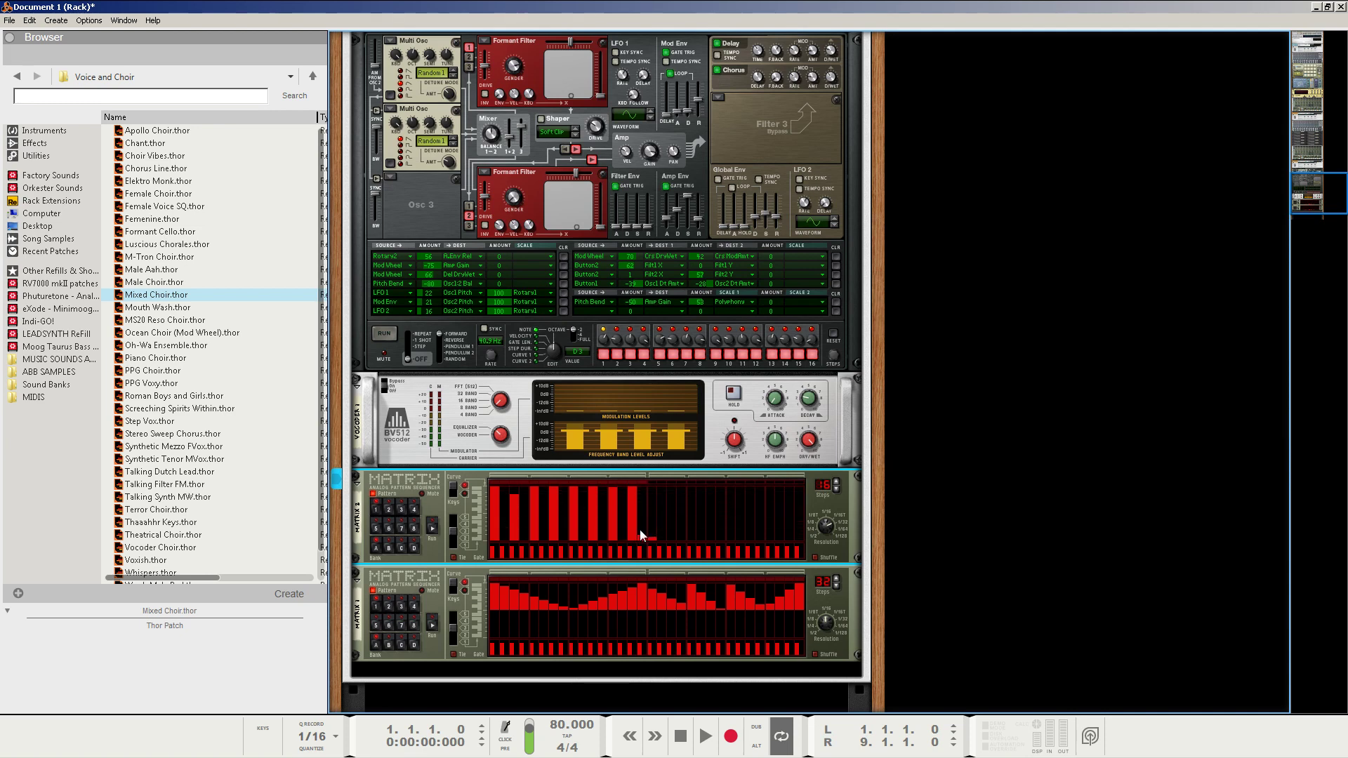
pyautogui.click(499, 600)
pyautogui.moveTo(521, 598)
pyautogui.mouseDown()
pyautogui.moveTo(537, 593)
pyautogui.moveTo(545, 629)
pyautogui.moveTo(681, 601)
pyautogui.moveTo(708, 632)
pyautogui.moveTo(740, 594)
pyautogui.mouseUp()
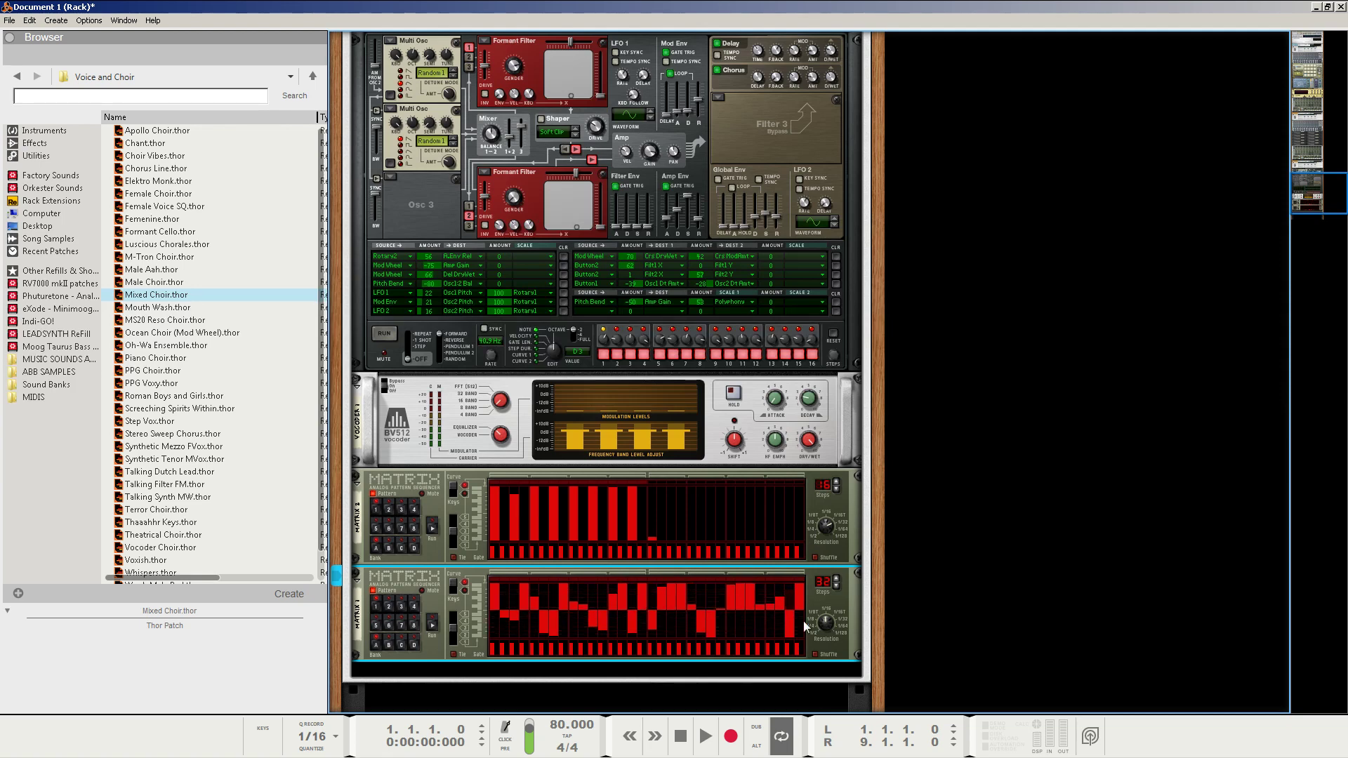
# - Audition both redrawn Matrix curves together on the choir, then return to the song start
pyautogui.click(705, 737)
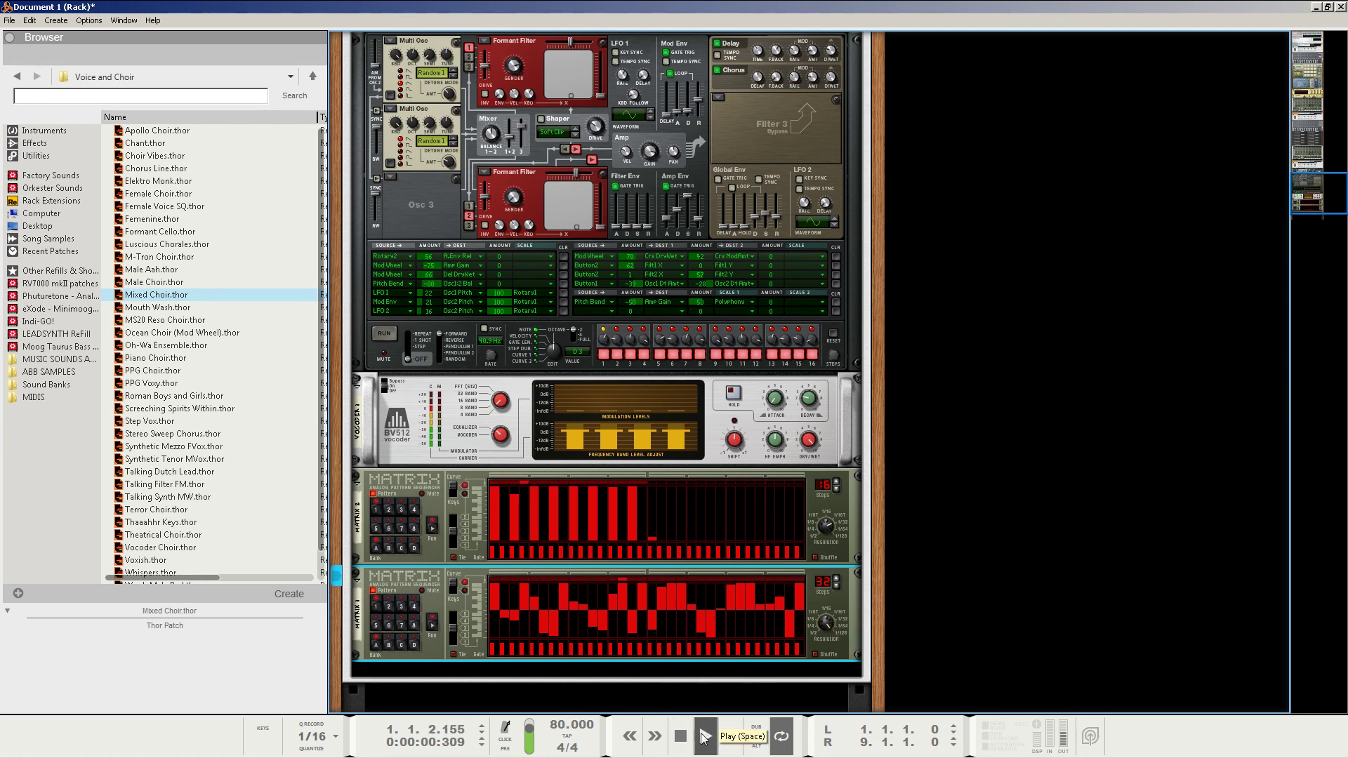
pyautogui.click(840, 528)
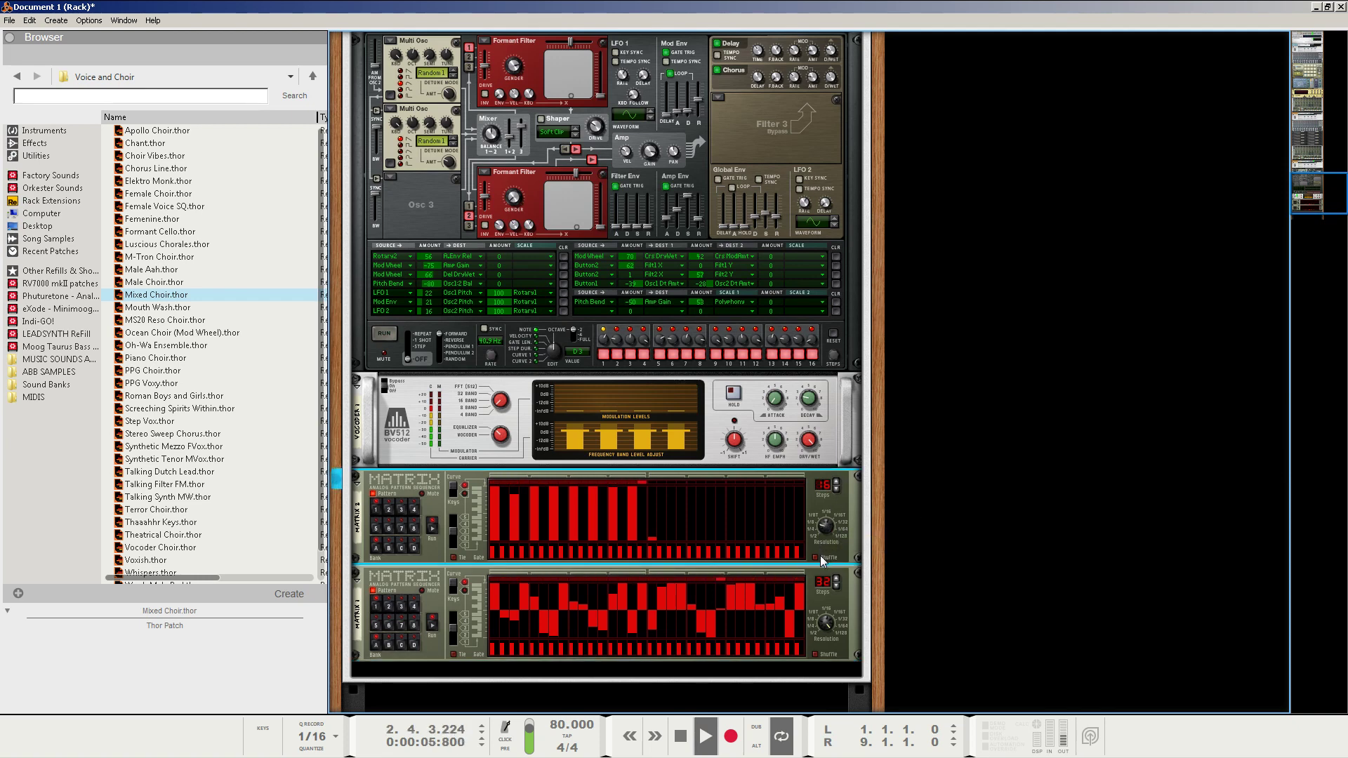
pyautogui.click(820, 647)
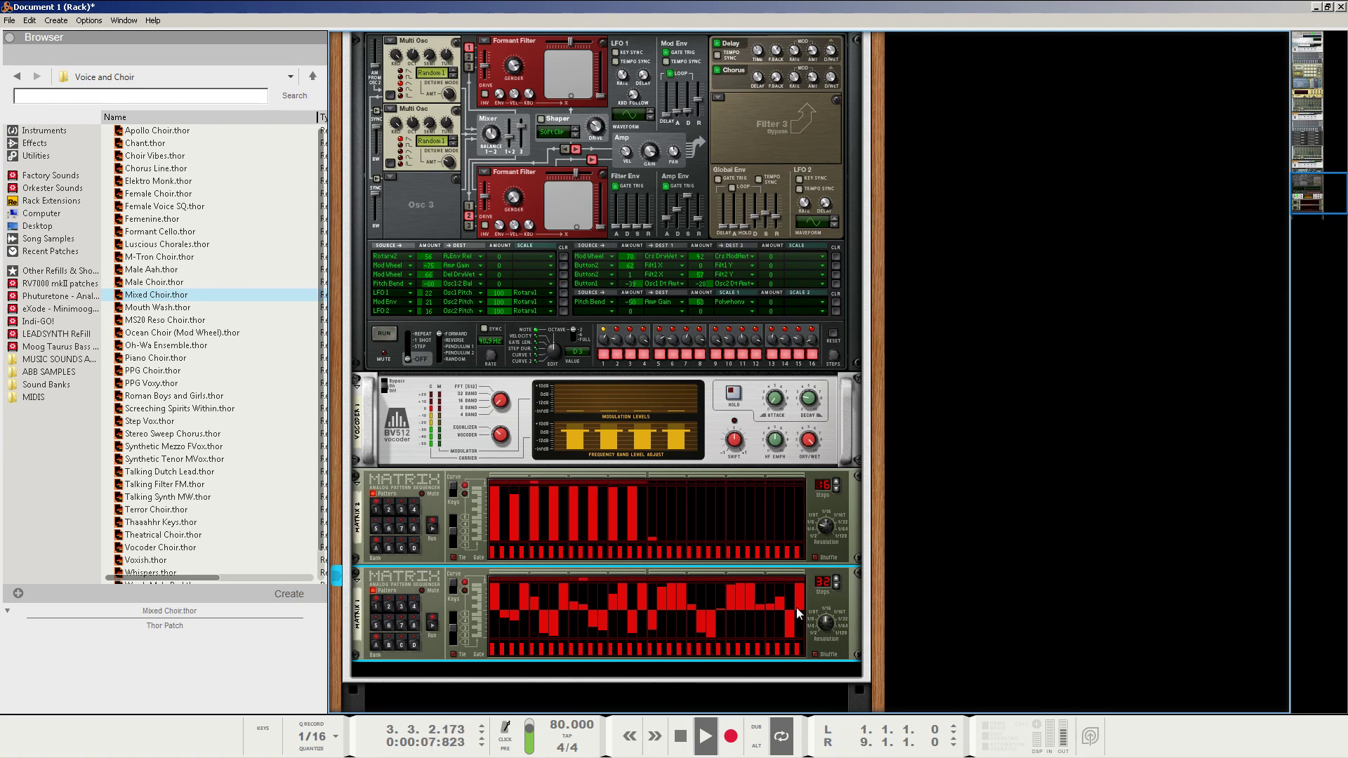
pyautogui.doubleClick(679, 738)
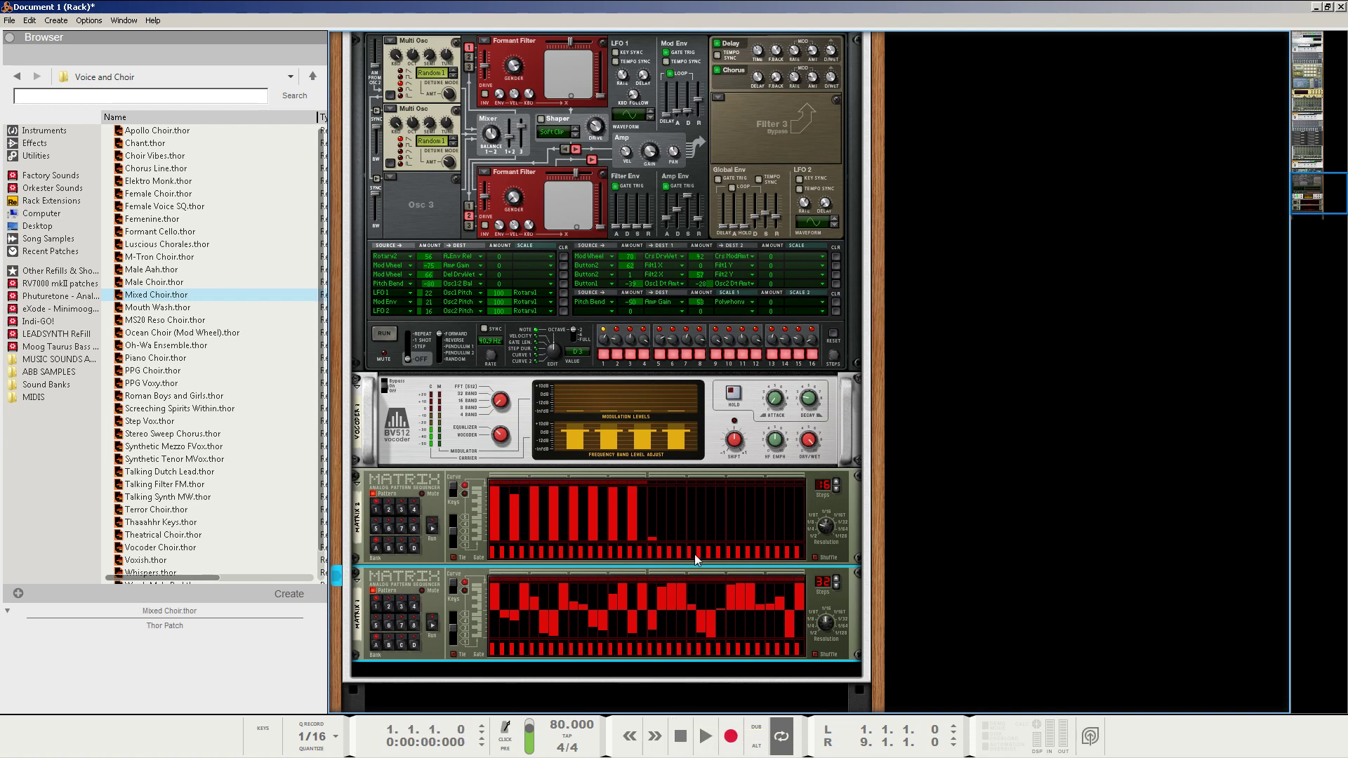
# - Select the BV512 vocoder in the rack
pyautogui.click(514, 490)
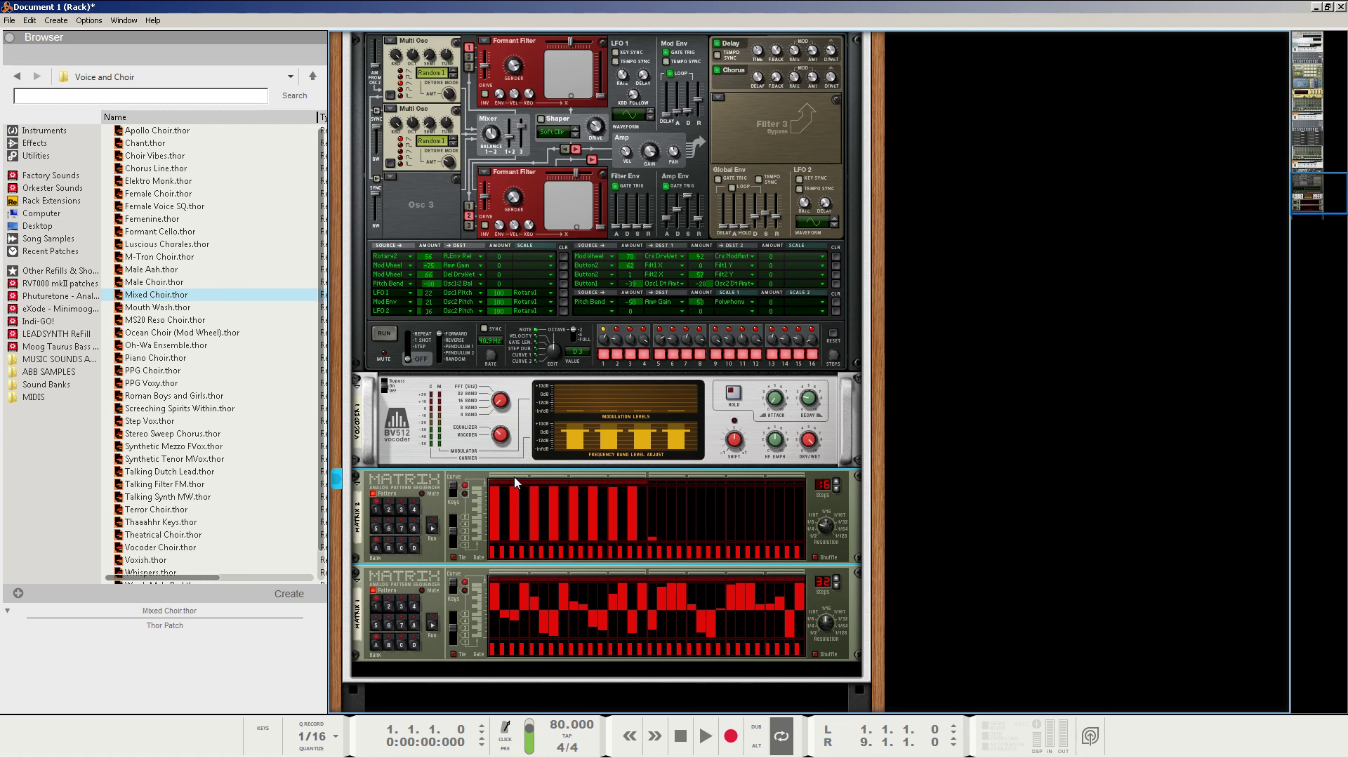
pyautogui.click(431, 452)
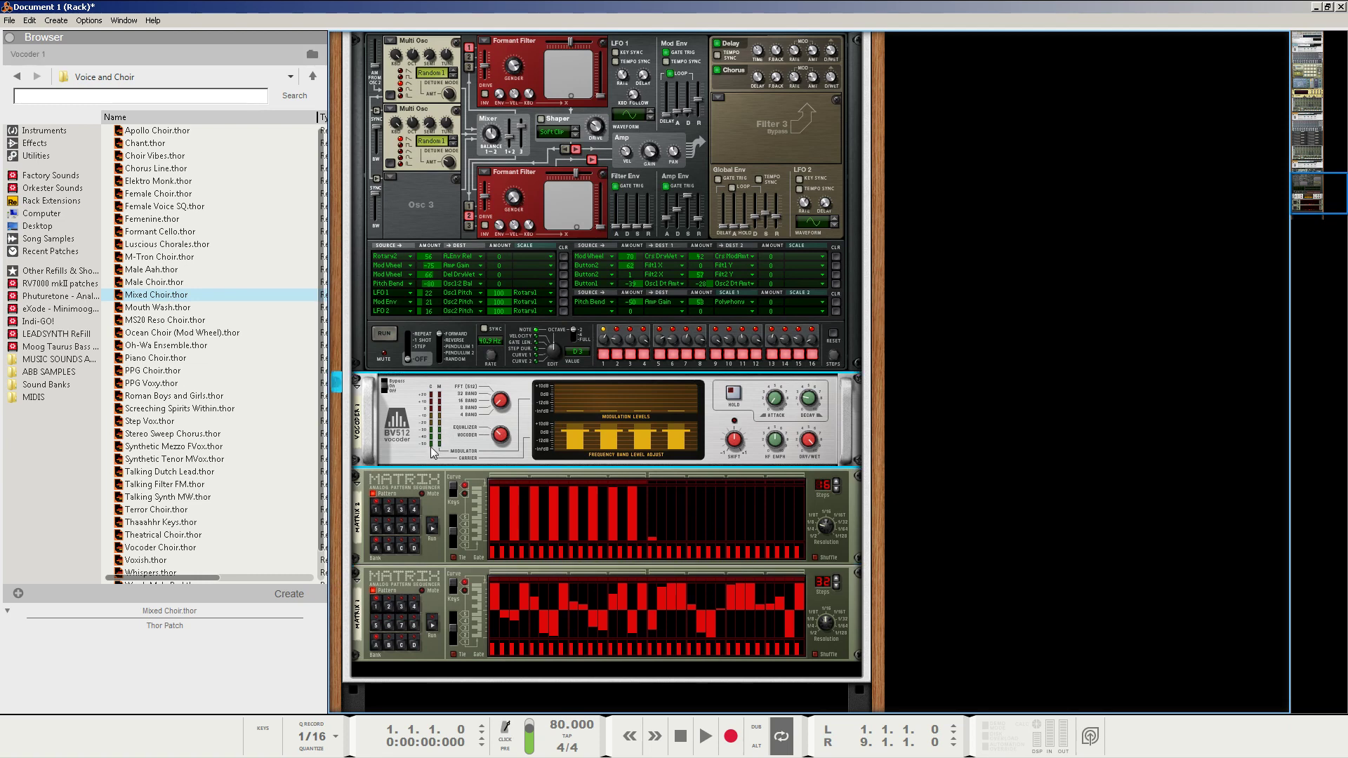